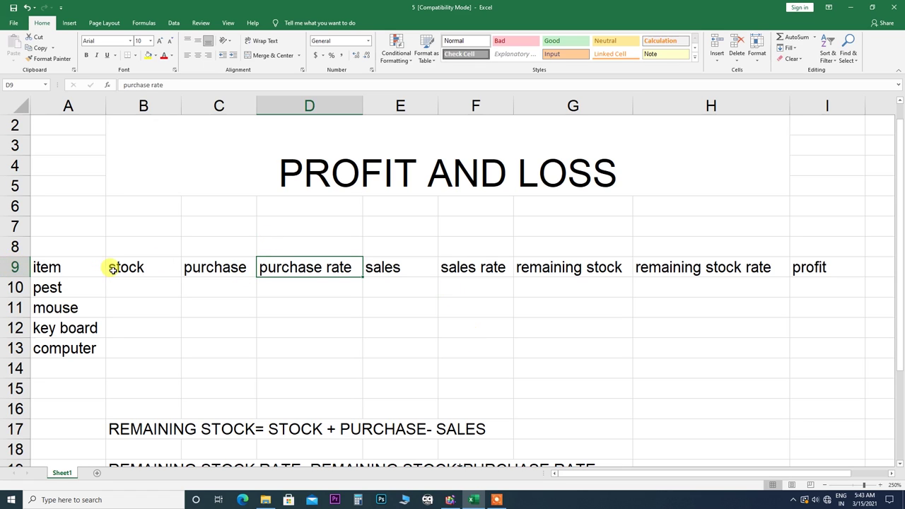
- Review the column headings in row 9 of the profit and loss table, from item through profit
click(44, 268)
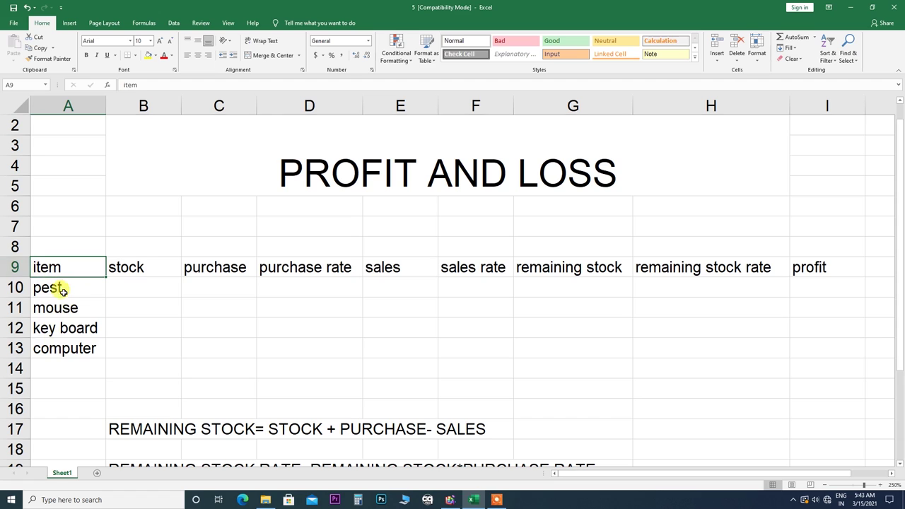
click(139, 270)
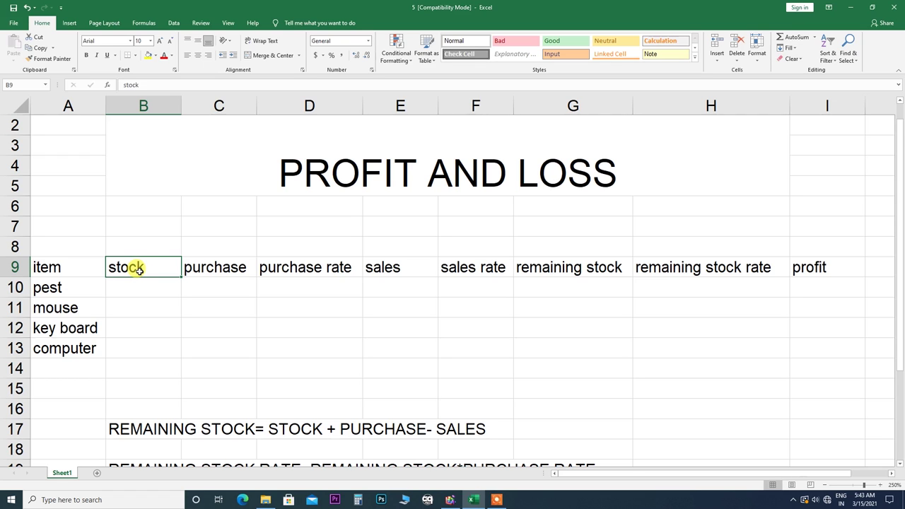
click(208, 266)
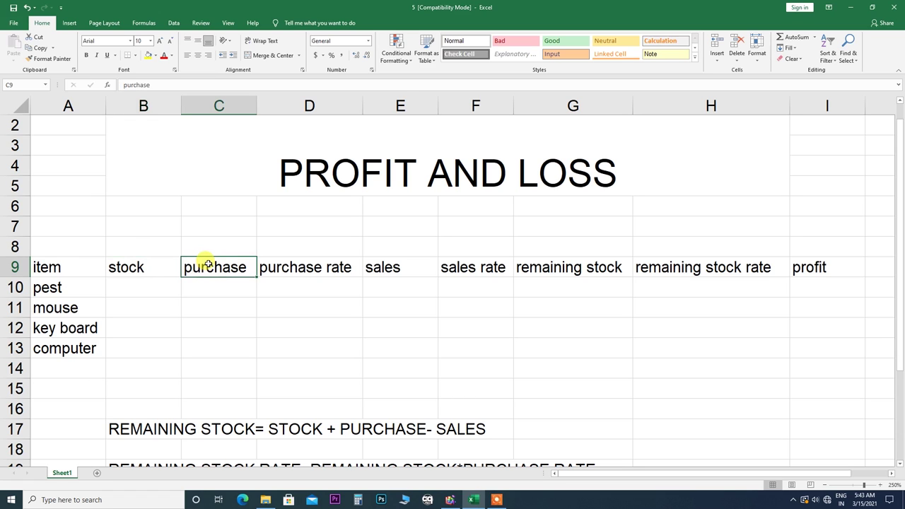
click(303, 268)
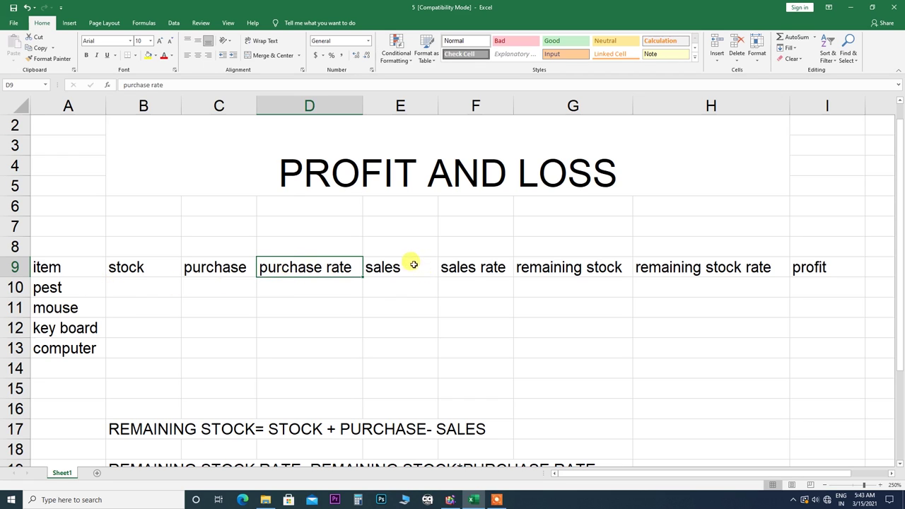
click(392, 267)
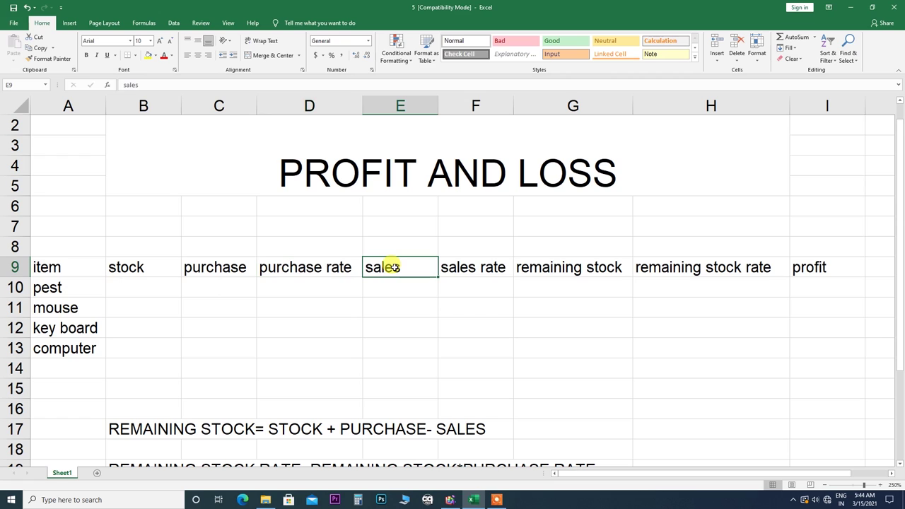
click(455, 267)
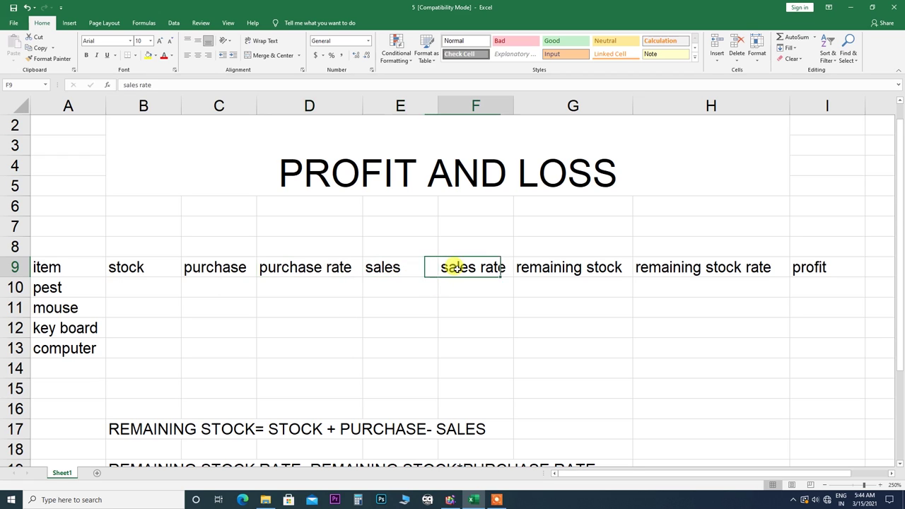
click(556, 265)
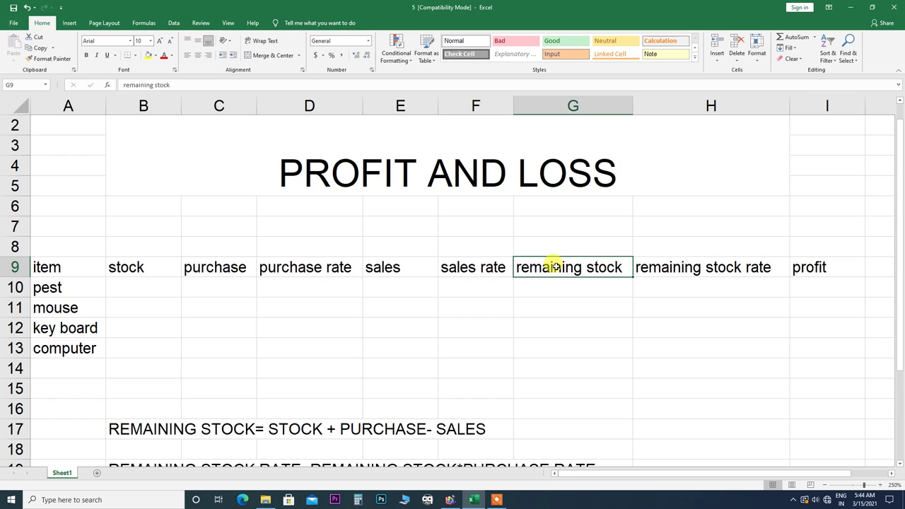
click(647, 267)
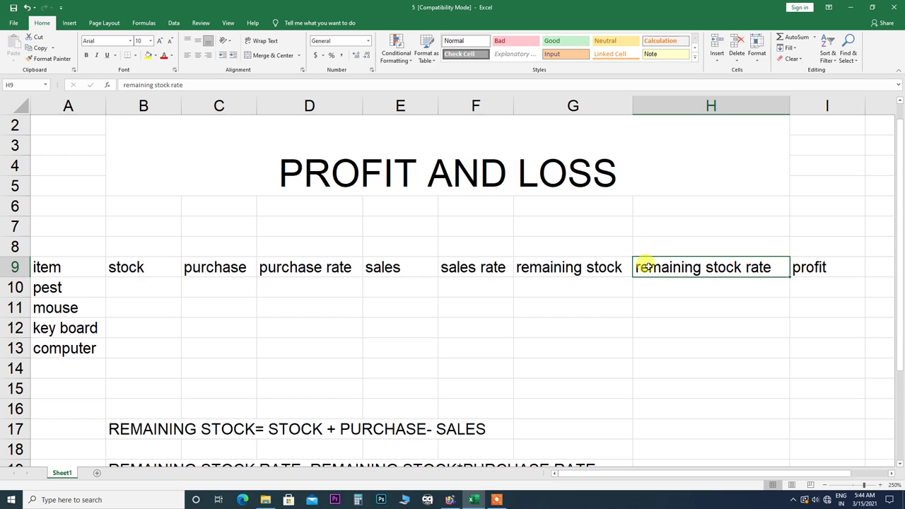
click(810, 267)
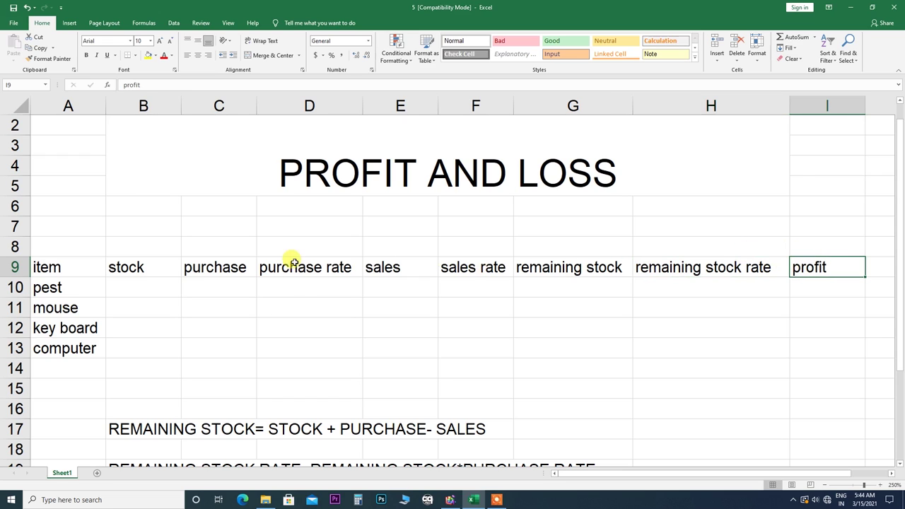
- Enter a stock of 1 and a purchase quantity of 1 for the pest item in row 10
click(154, 283)
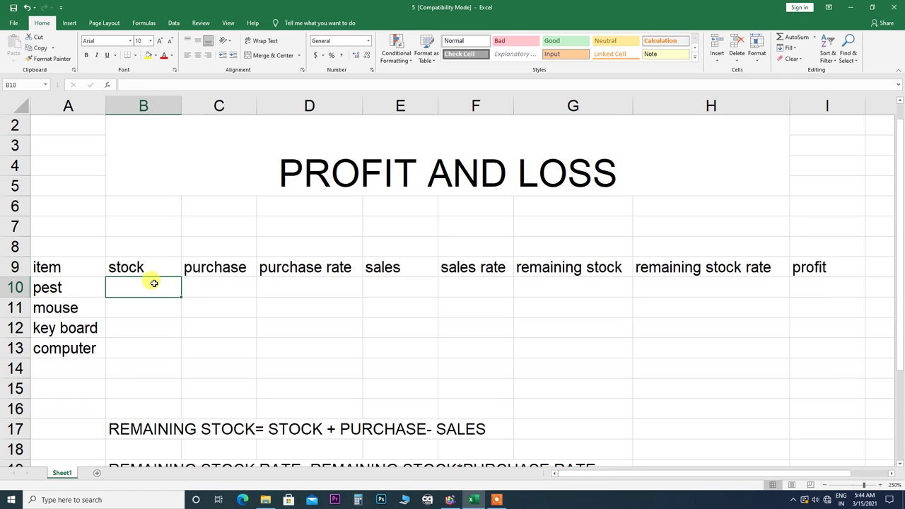
text(1)
click(207, 286)
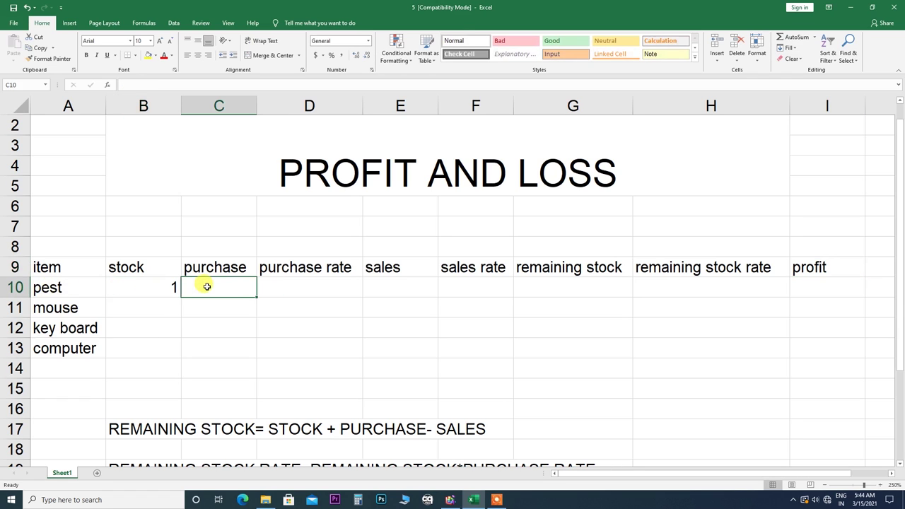
text(1)
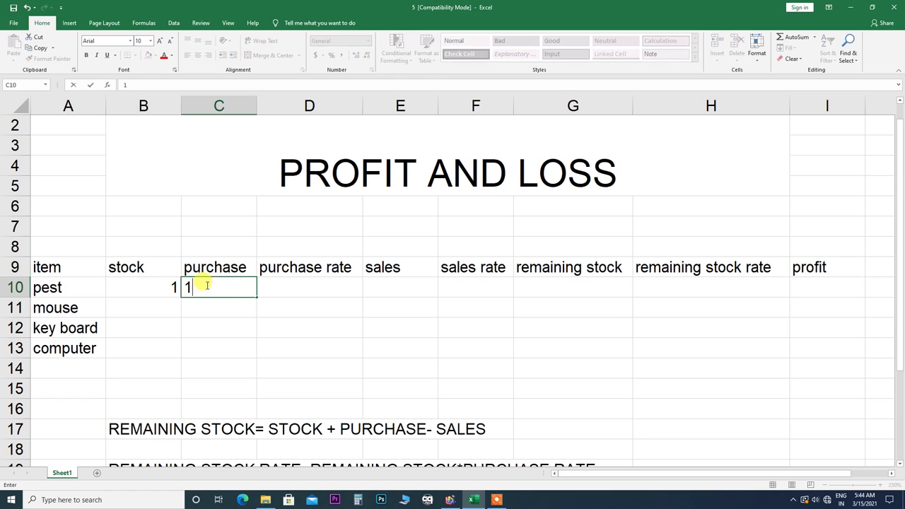
click(150, 290)
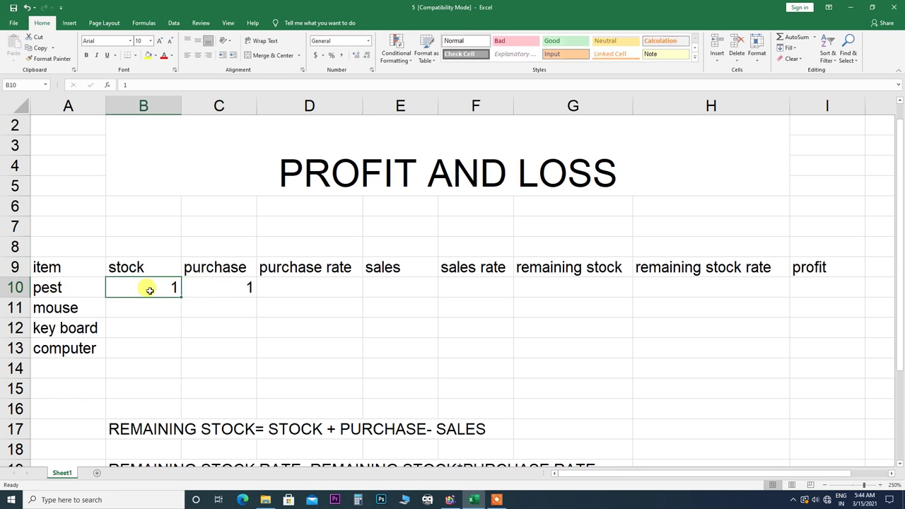
click(220, 290)
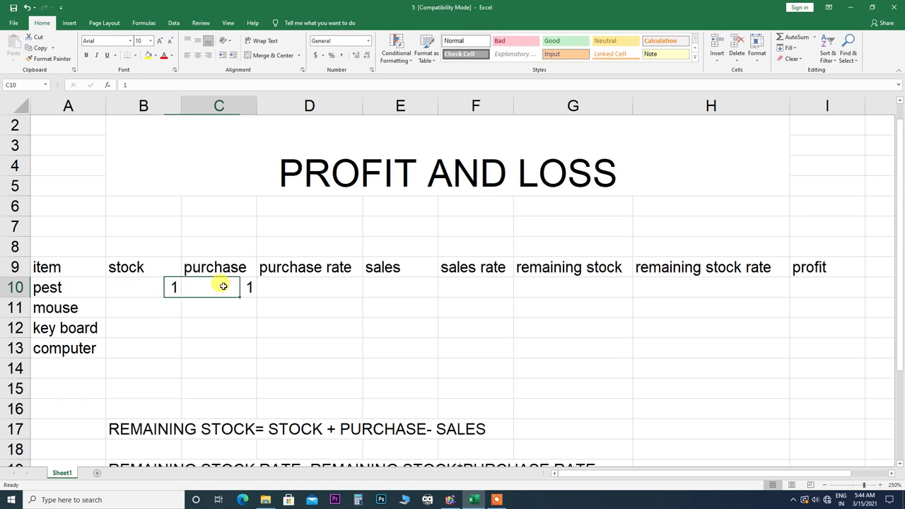
- Set the purchase rate of the pest item to 10
click(289, 285)
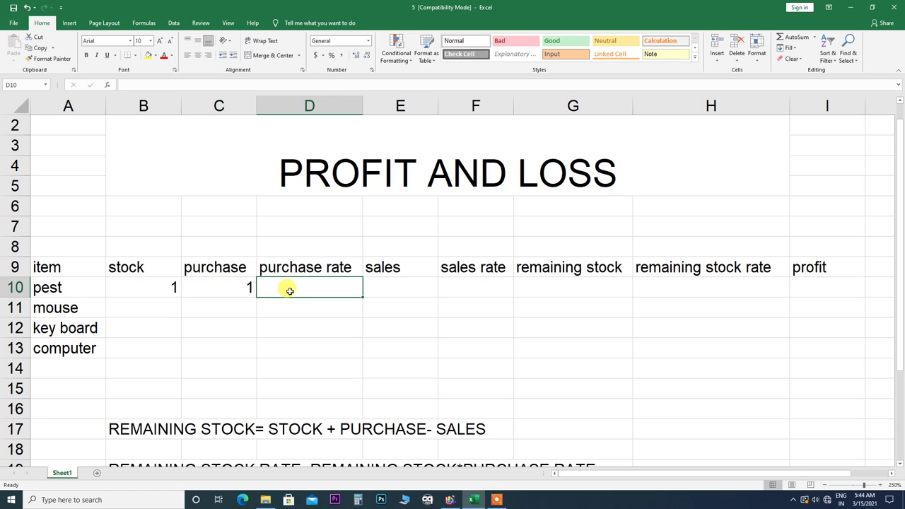
text(5)
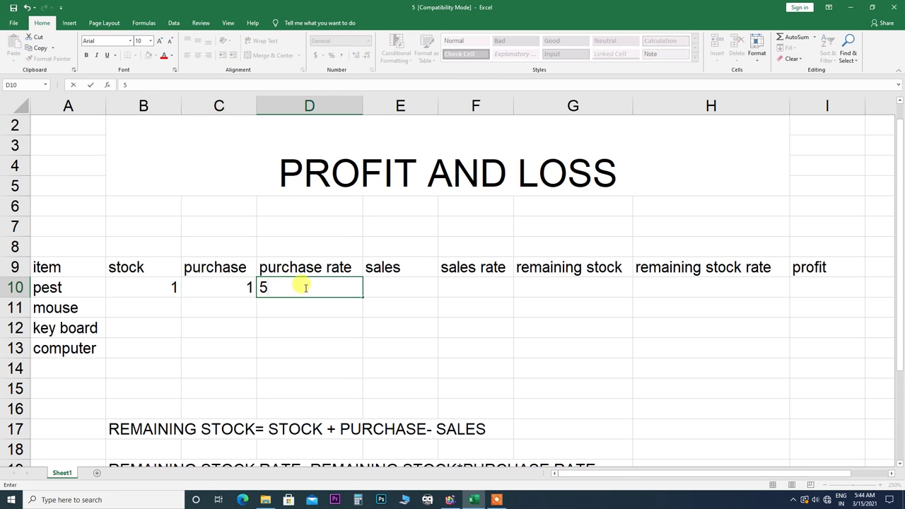
key(BackSpace)
text(10)
- Enter a sales quantity of 1 and a sales rate of 11 for the pest item
click(399, 280)
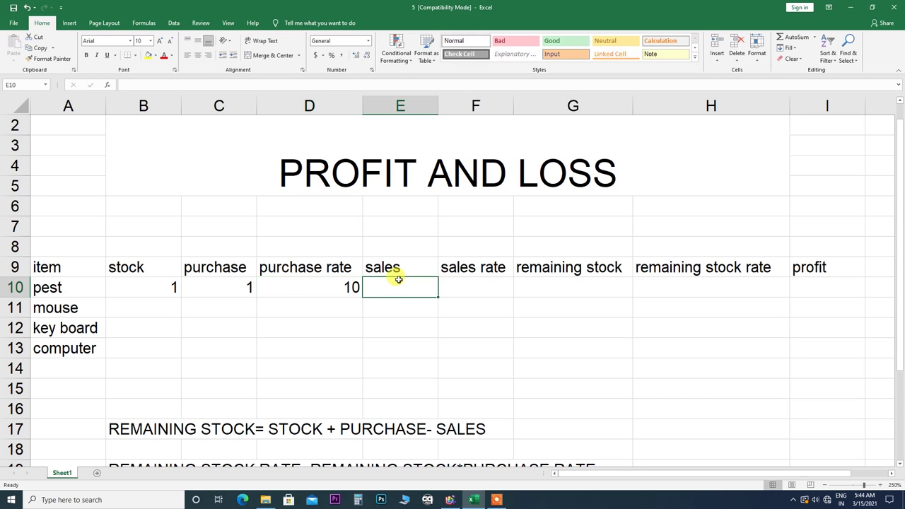
text(1)
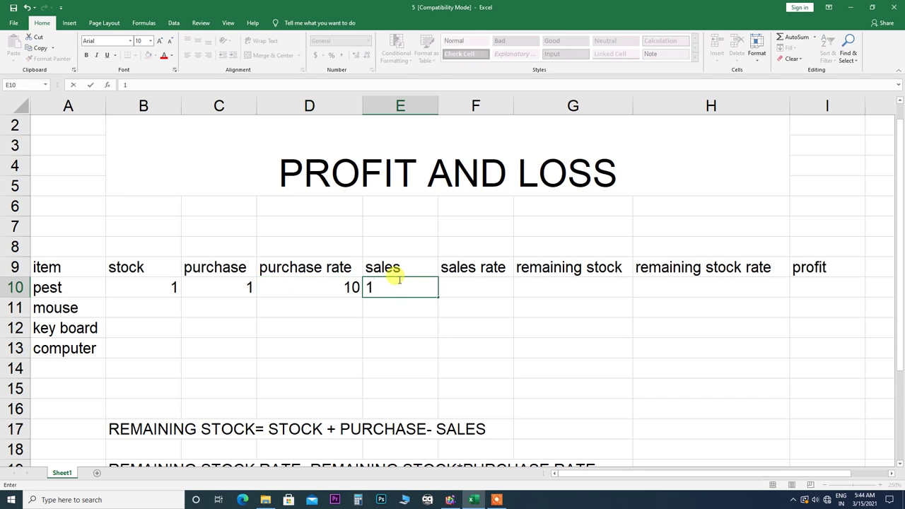
click(479, 283)
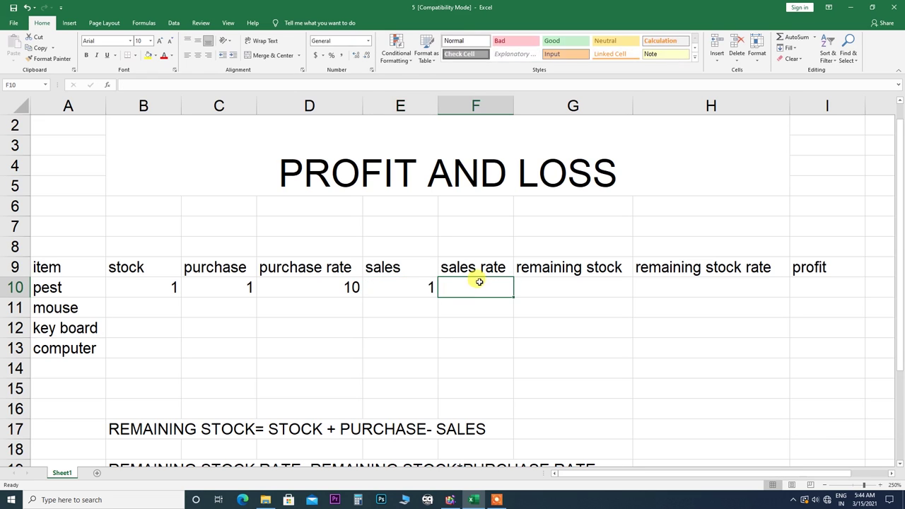
text(11)
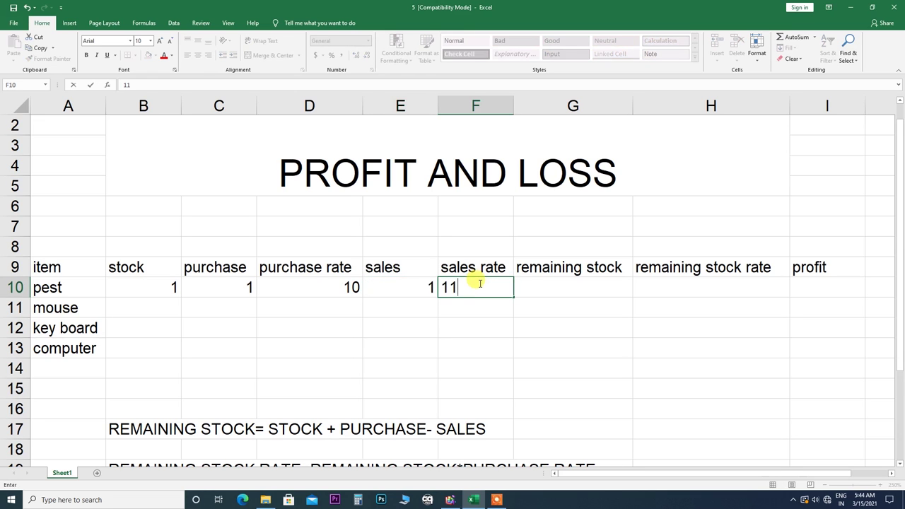
click(660, 278)
- Review the pest row's stock, purchase, purchase rate, sales and sales rate entries against the profit heading
click(832, 270)
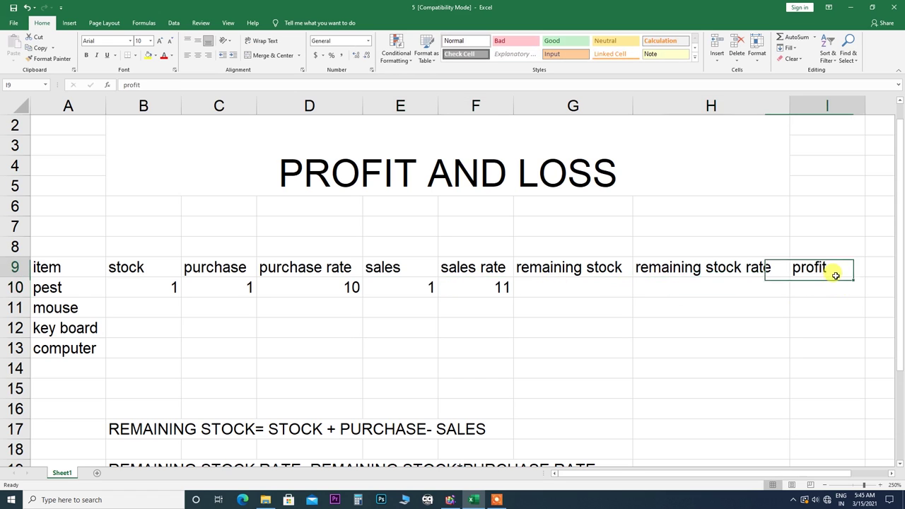
click(157, 287)
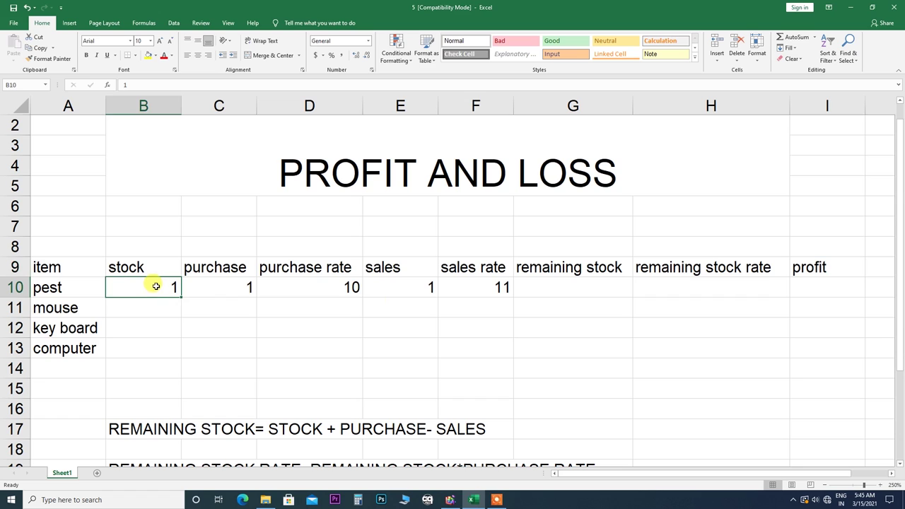
click(231, 285)
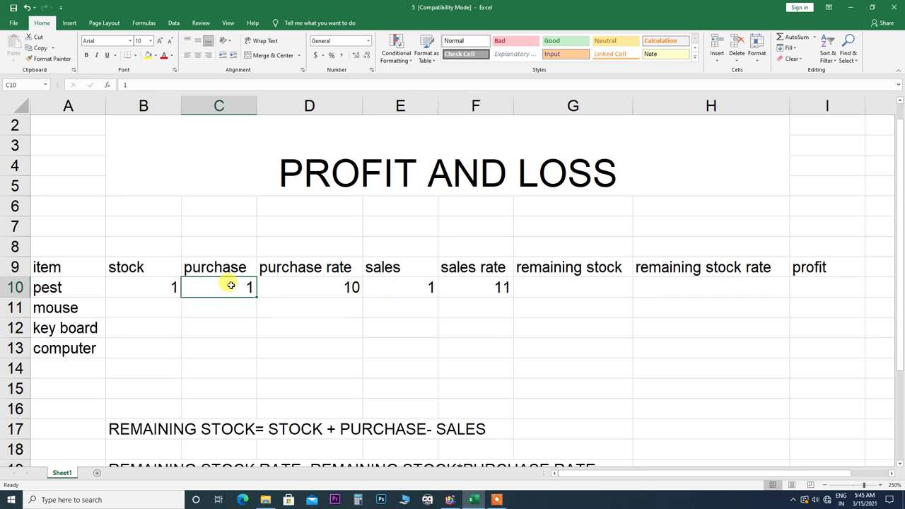
click(153, 280)
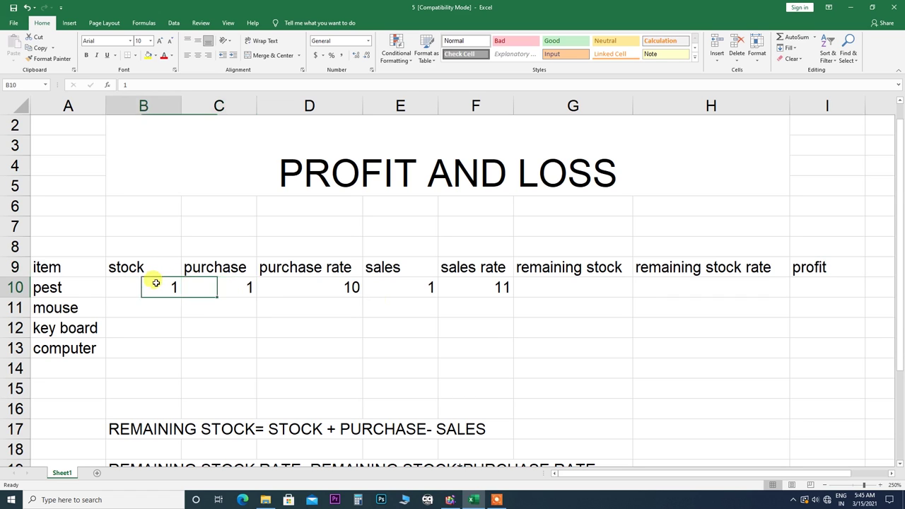
click(215, 289)
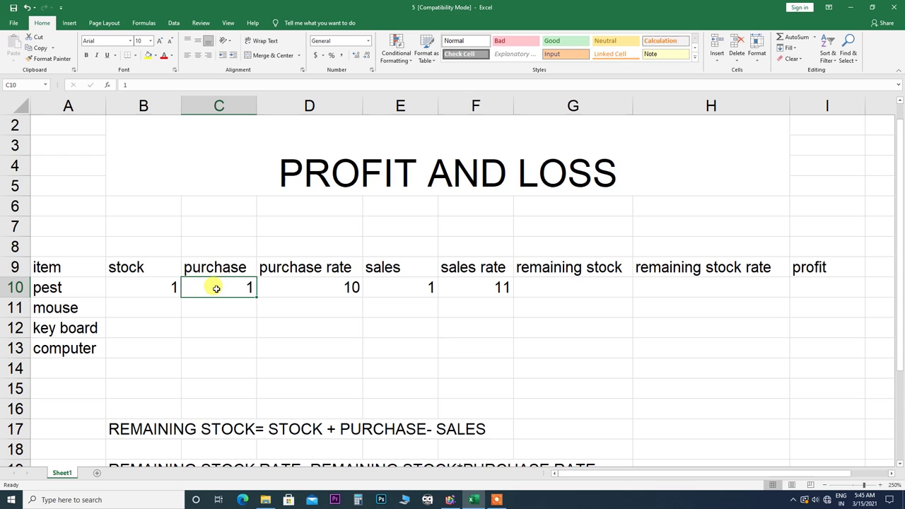
click(300, 287)
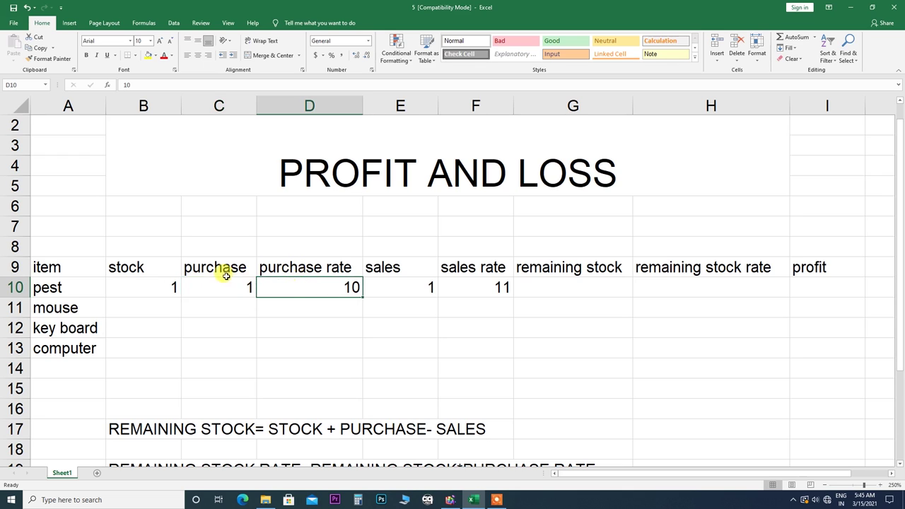
click(389, 285)
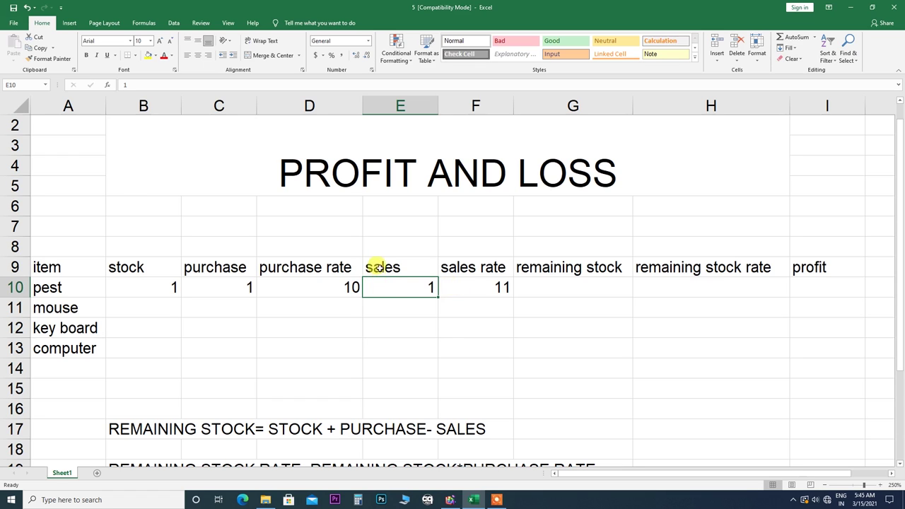
click(469, 285)
click(313, 283)
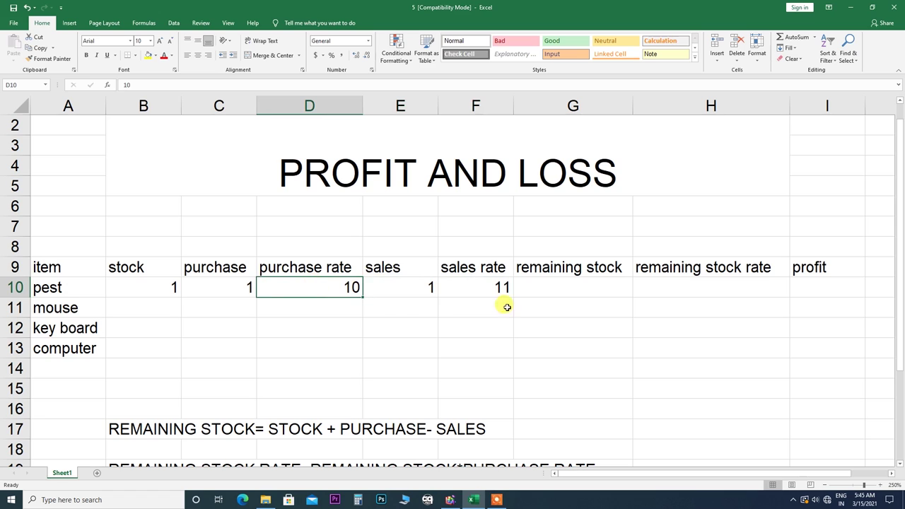
click(495, 288)
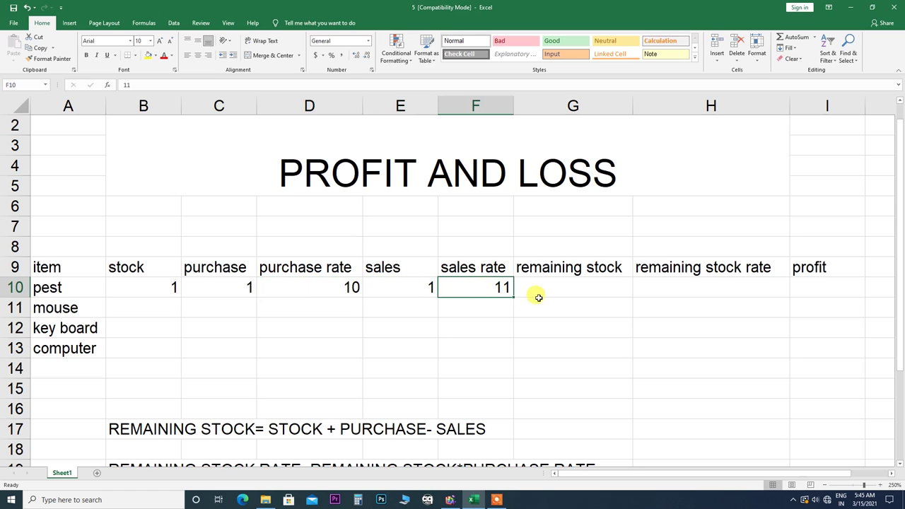
- Calculate the pest item's remaining stock in G10 as stock plus purchase minus sales with the formula =B10+C10-E10
click(563, 270)
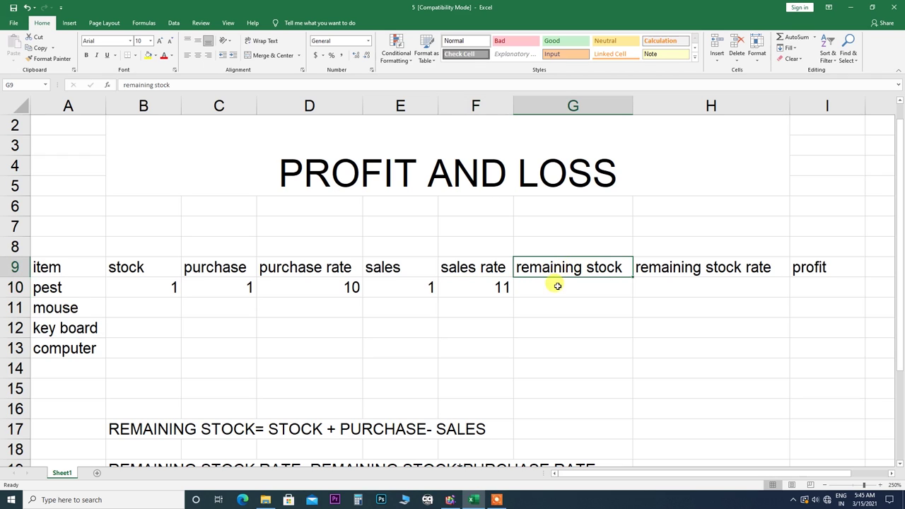
click(568, 286)
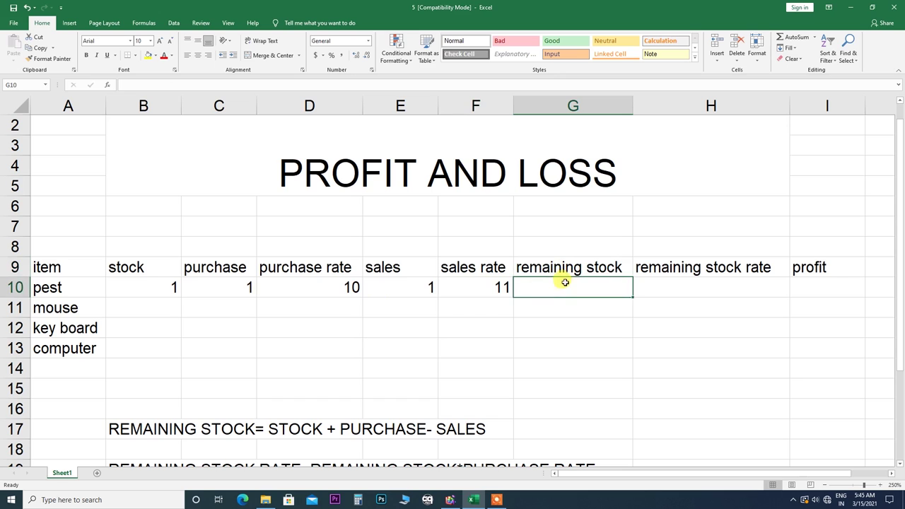
click(559, 266)
click(558, 286)
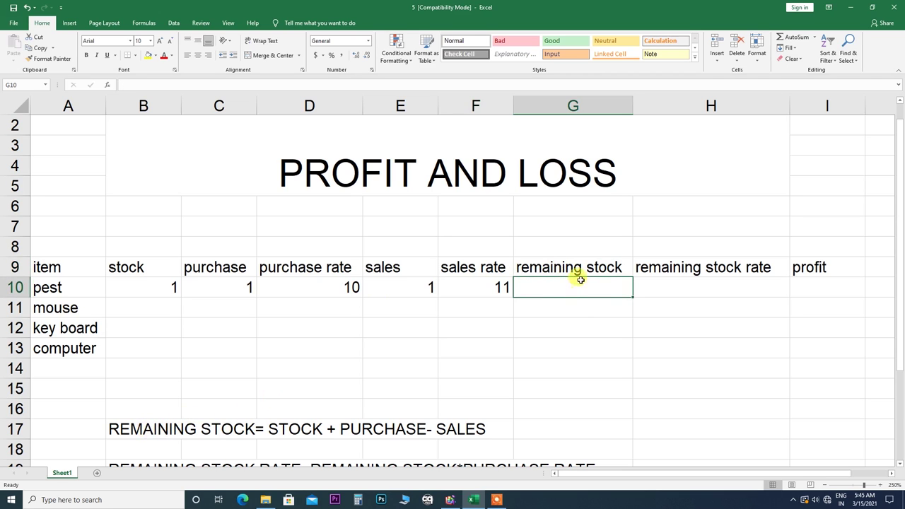
scroll(269, 430, up, 1)
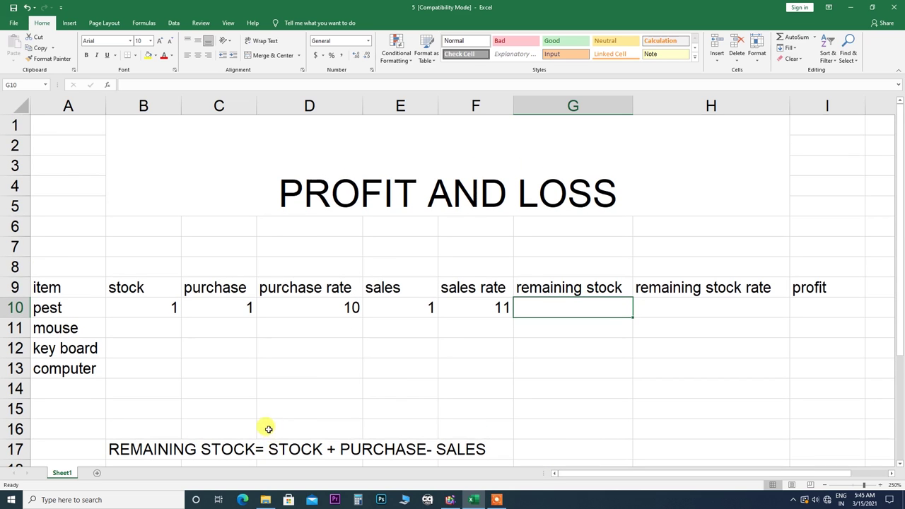
mouse_move(900, 219)
mouse_down()
mouse_move(899, 237)
mouse_move(899, 221)
mouse_up()
scroll(902, 472, down, 2)
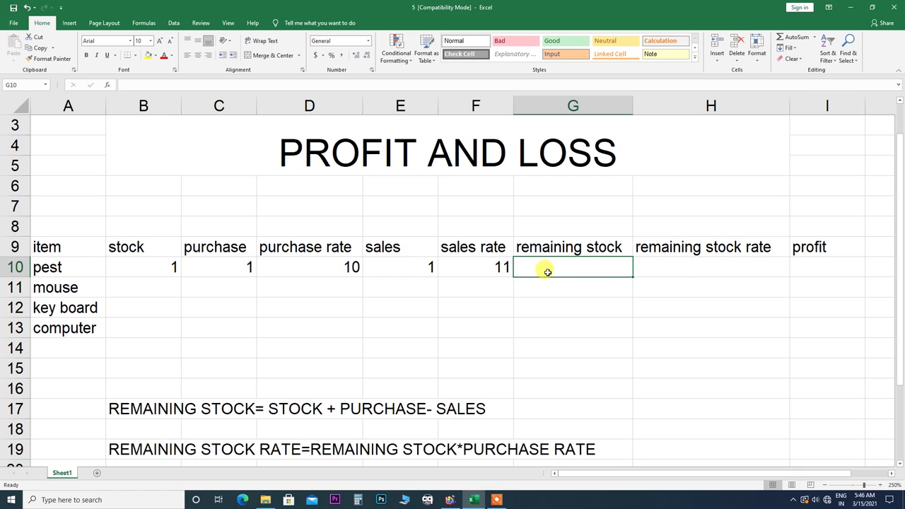
text(=)
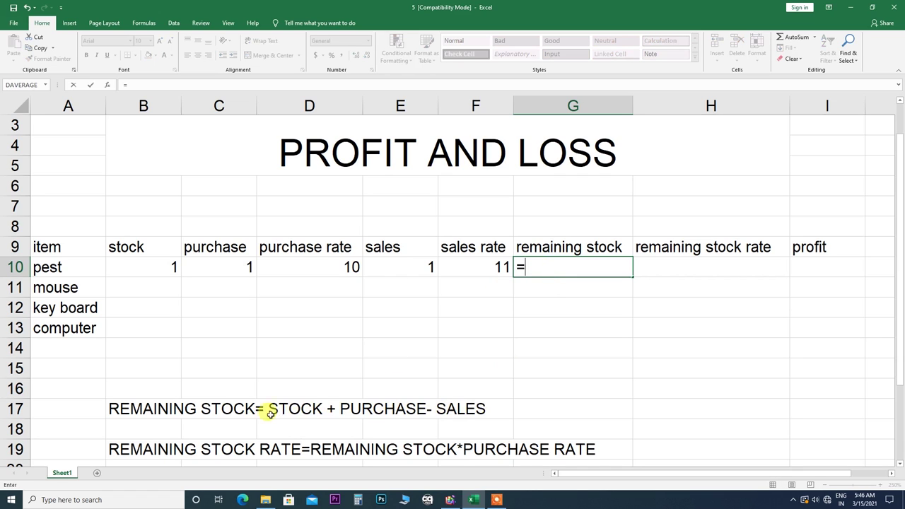
click(146, 266)
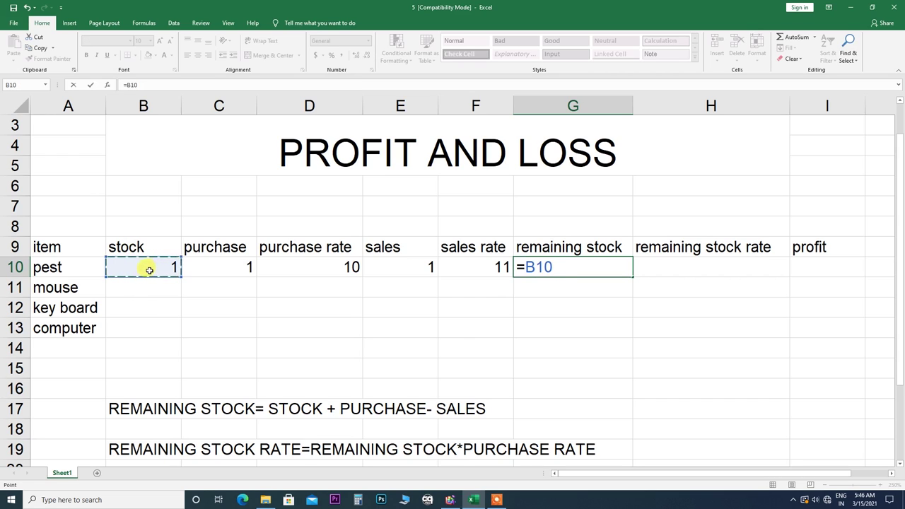
text(+)
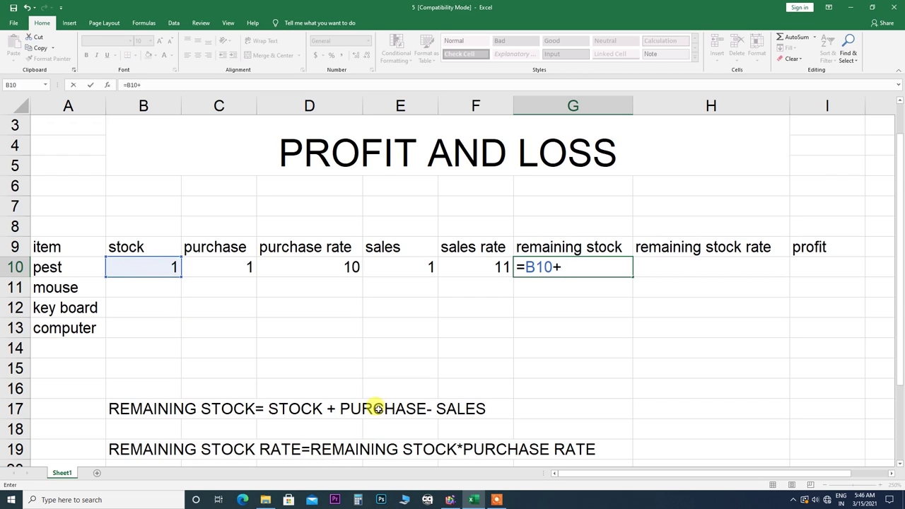
click(233, 266)
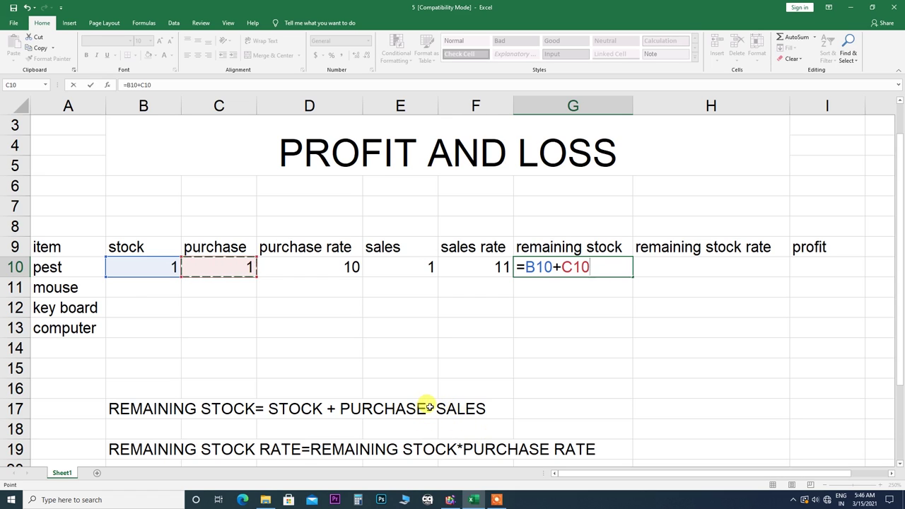
text(-)
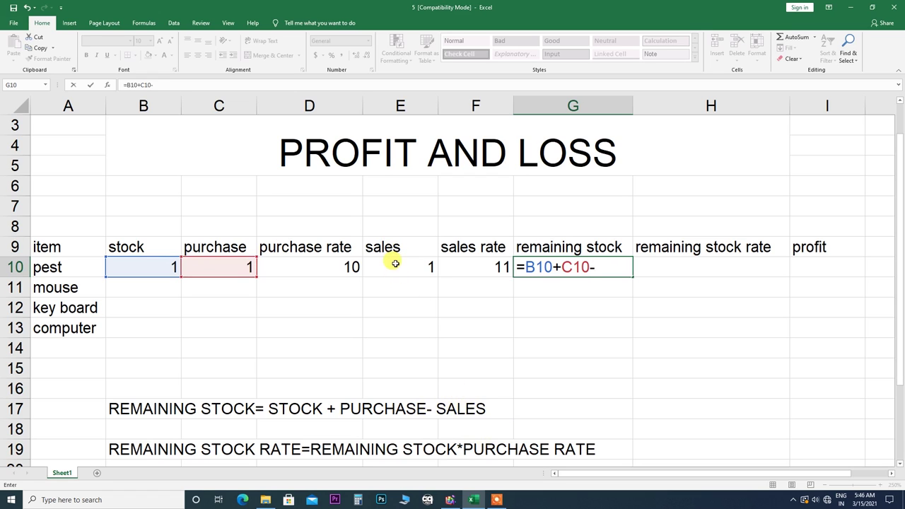
click(396, 264)
key(Return)
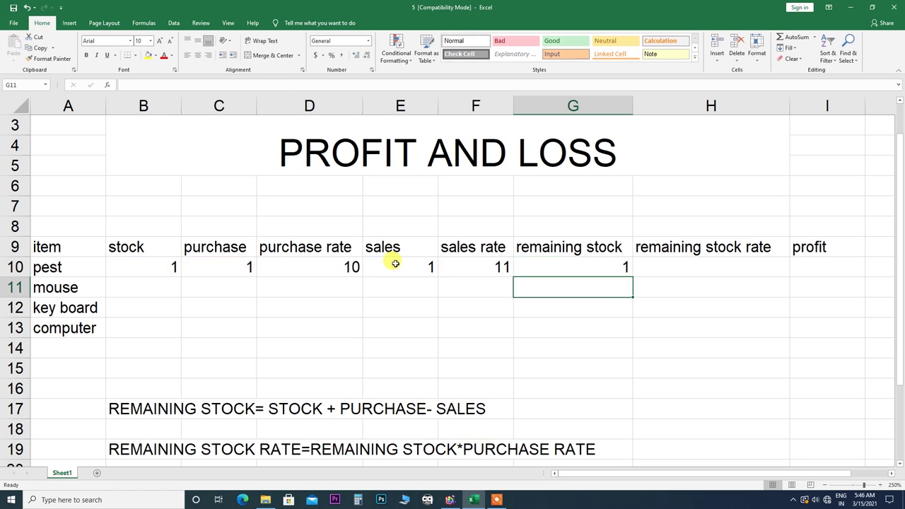
click(560, 259)
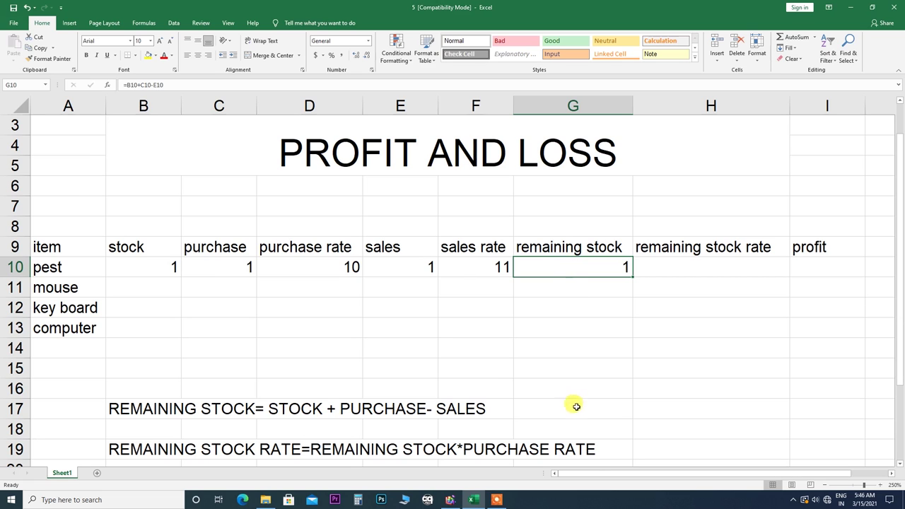
- Calculate the pest item's remaining stock rate in H10 as remaining stock times purchase rate with the formula =G10*D10
drag(597, 476, 640, 474)
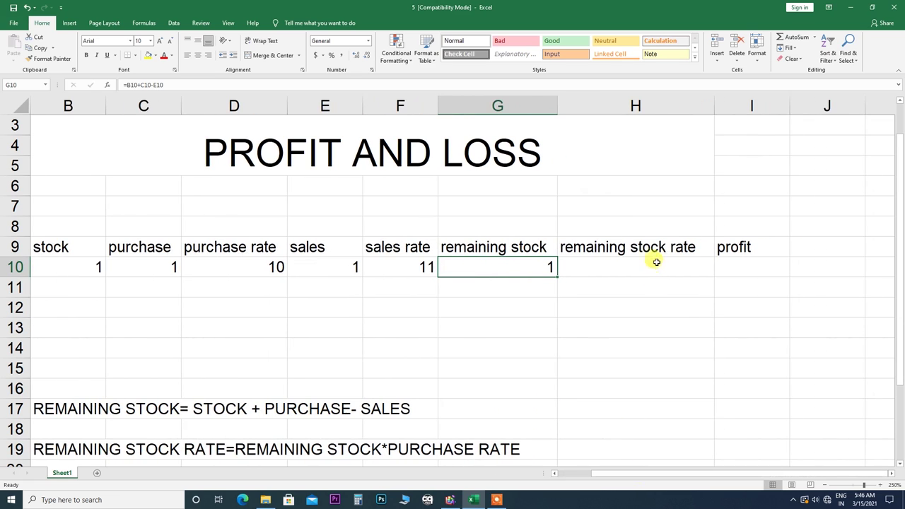
click(621, 266)
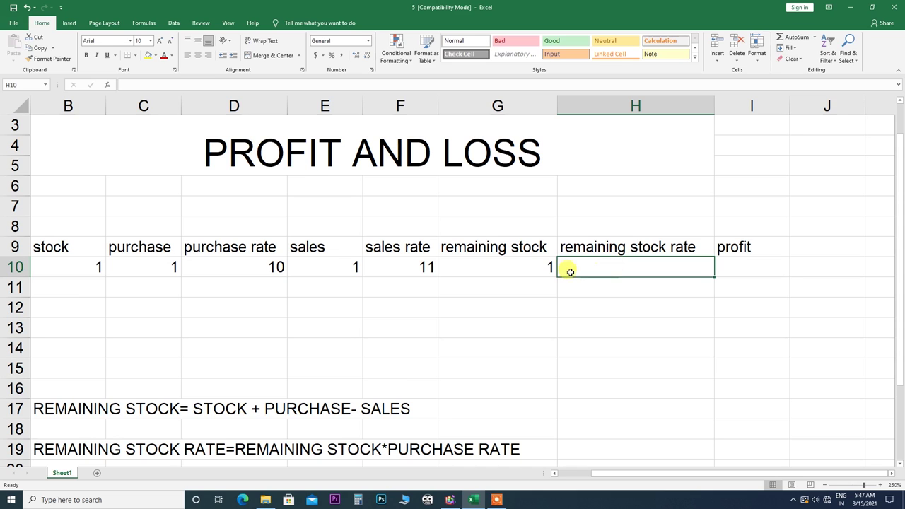
click(503, 265)
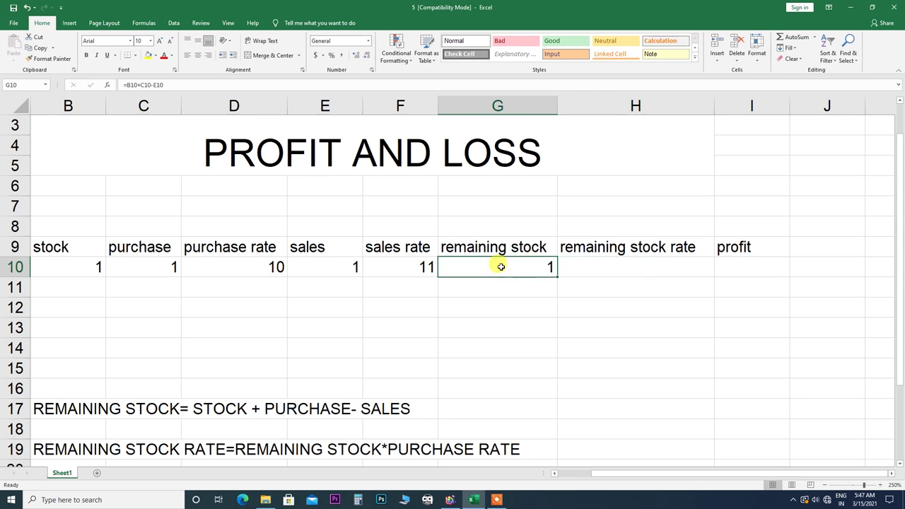
drag(626, 469, 467, 469)
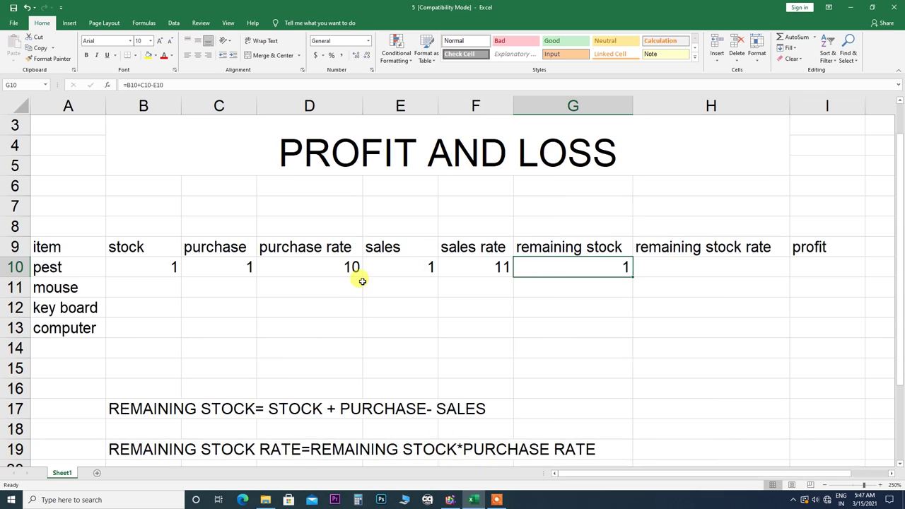
click(687, 265)
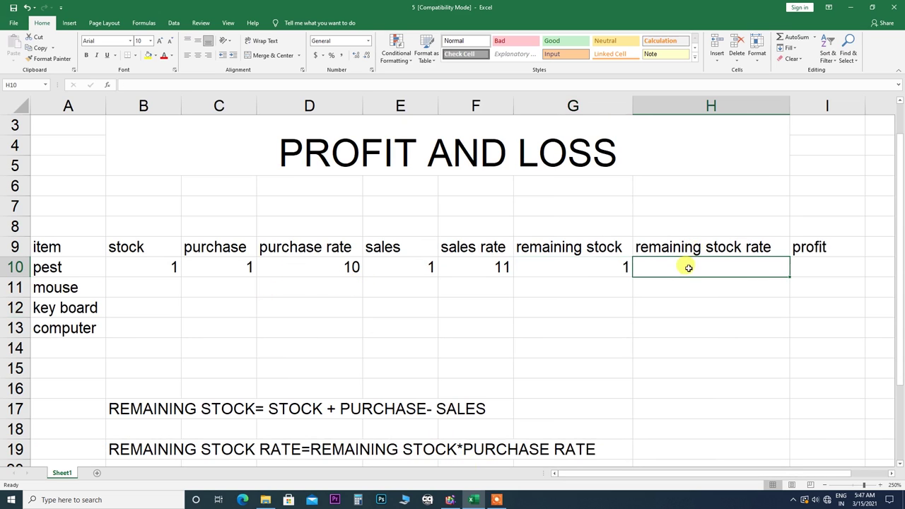
drag(903, 207, 778, 297)
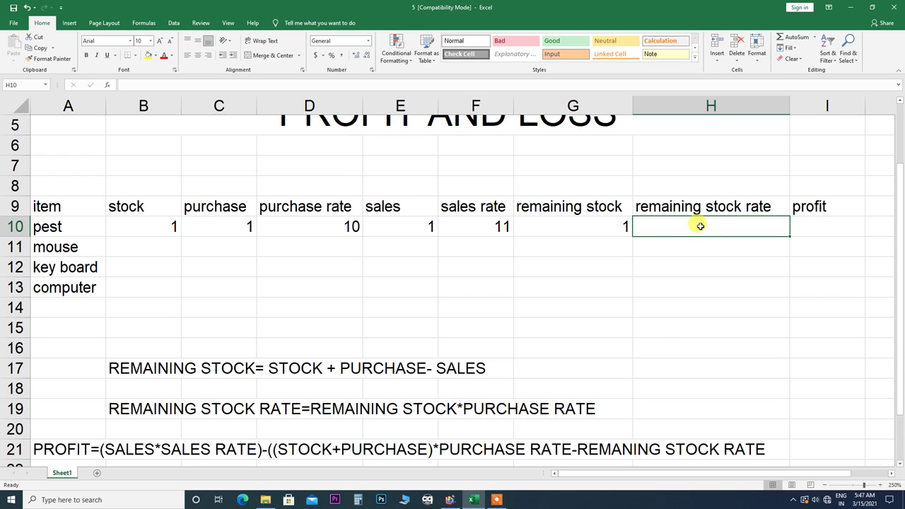
text(=)
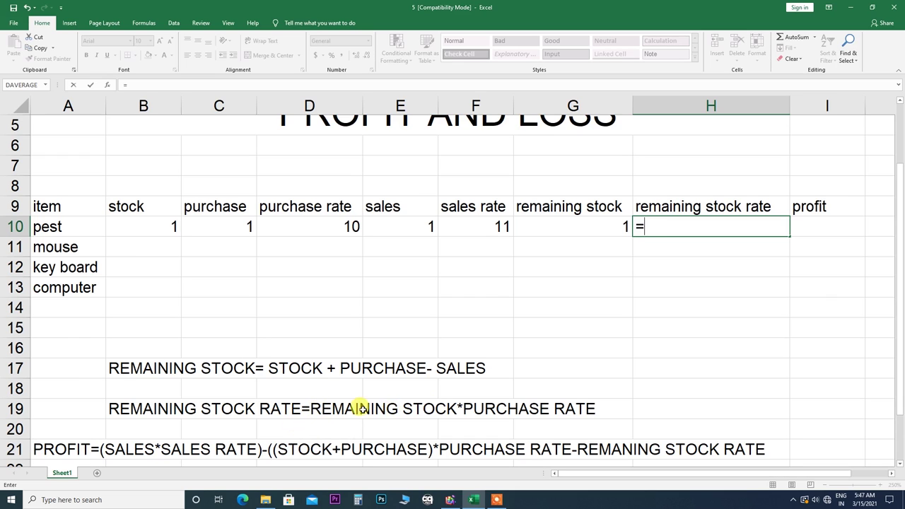
click(593, 227)
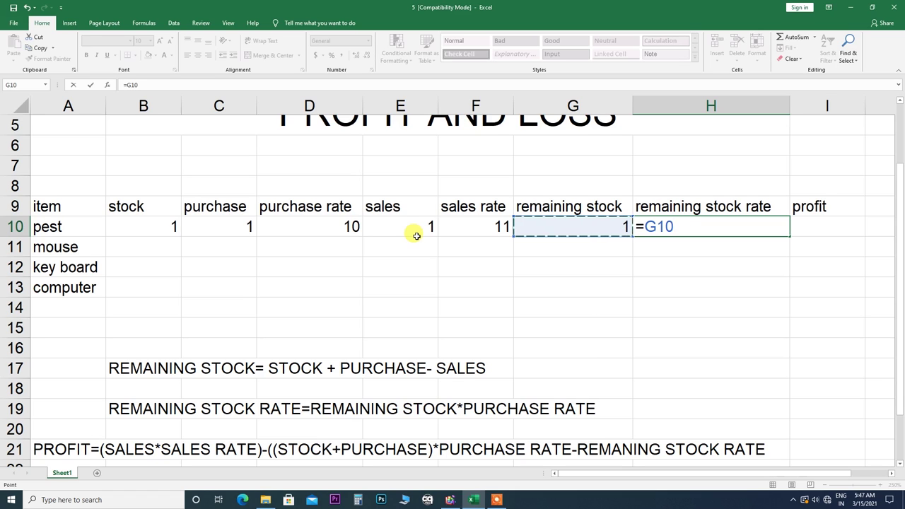
text(*)
click(332, 230)
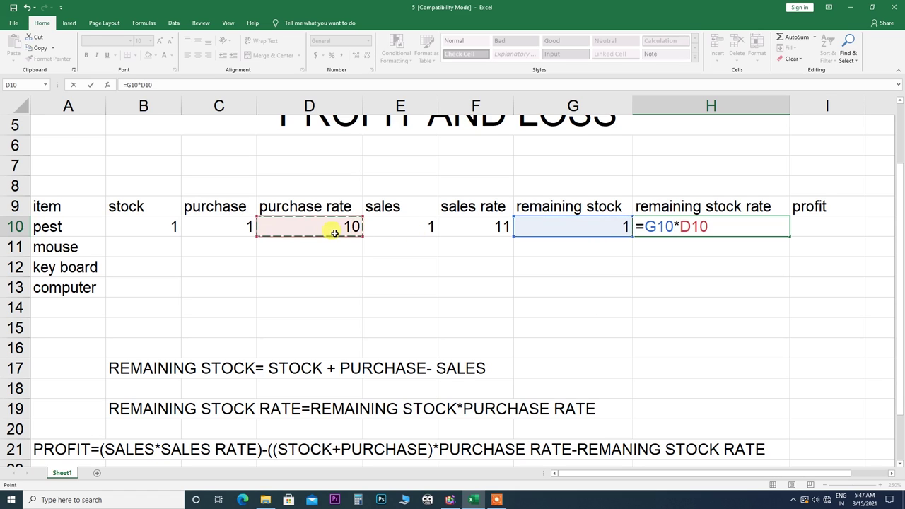
key(Return)
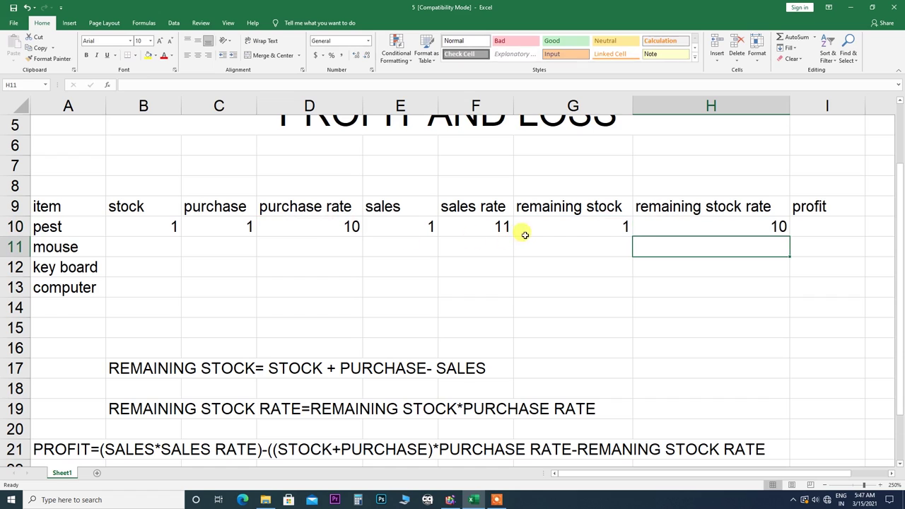
click(693, 232)
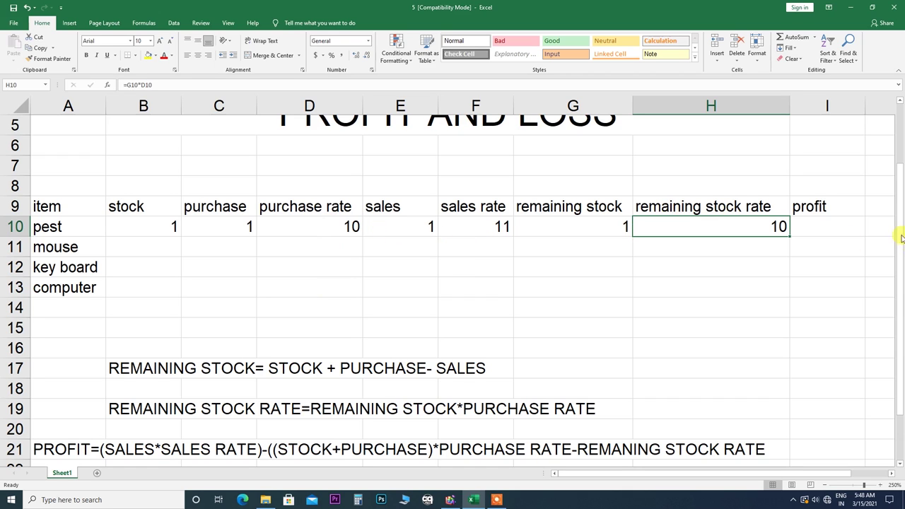
- Begin the pest item's profit formula in I10 with sales times sales rate and an opened subtraction group, =(E10*F10)-((
click(829, 224)
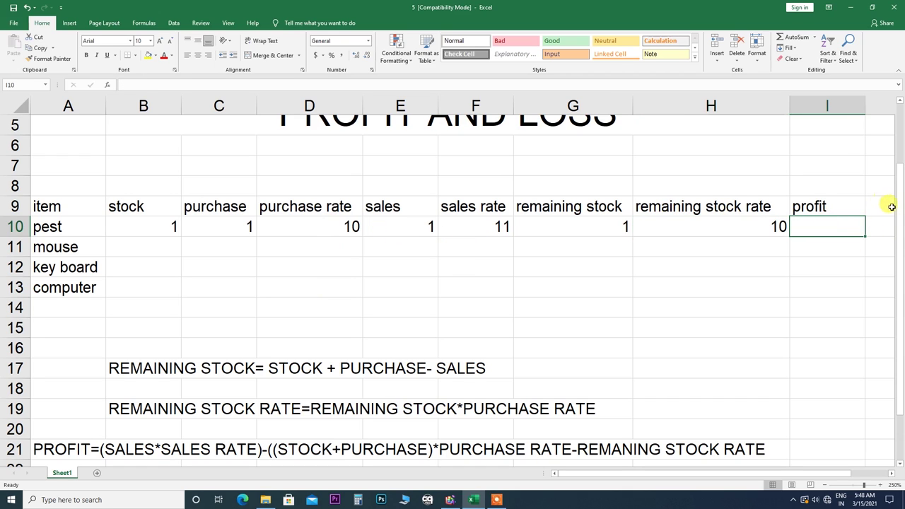
drag(899, 203, 901, 263)
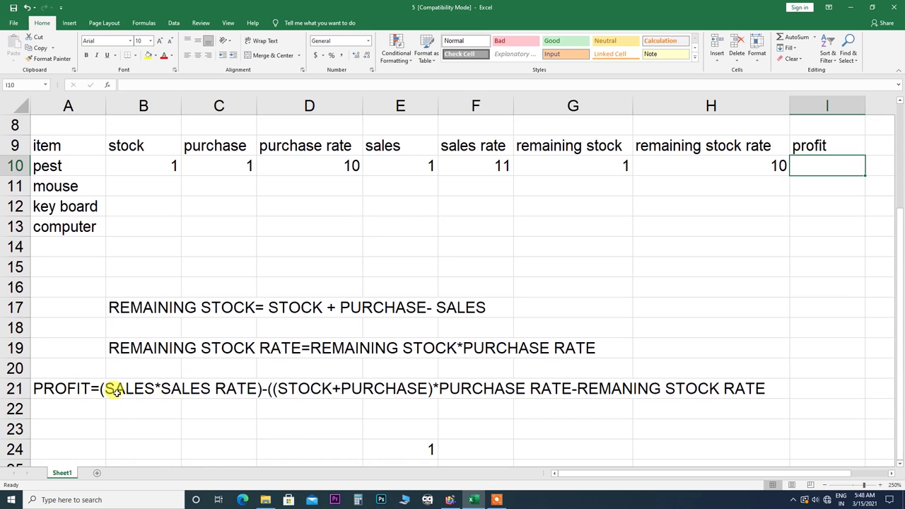
text(=()
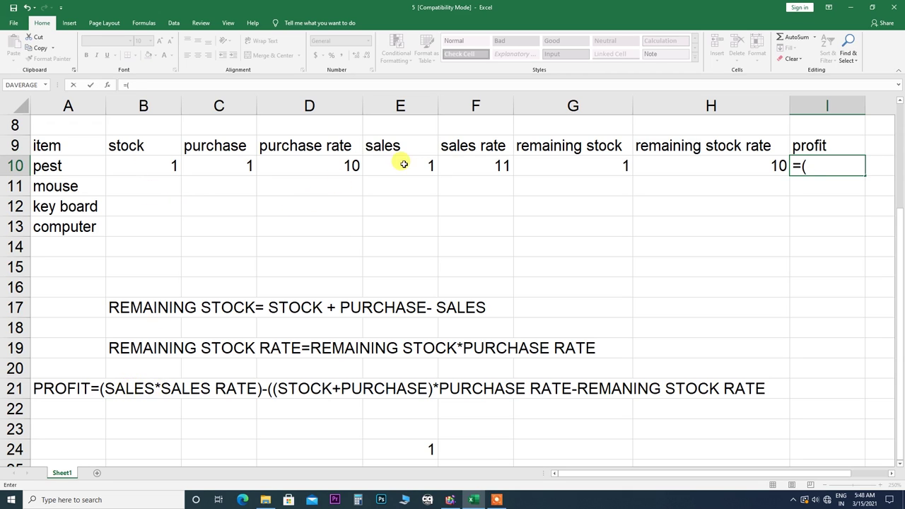
click(404, 164)
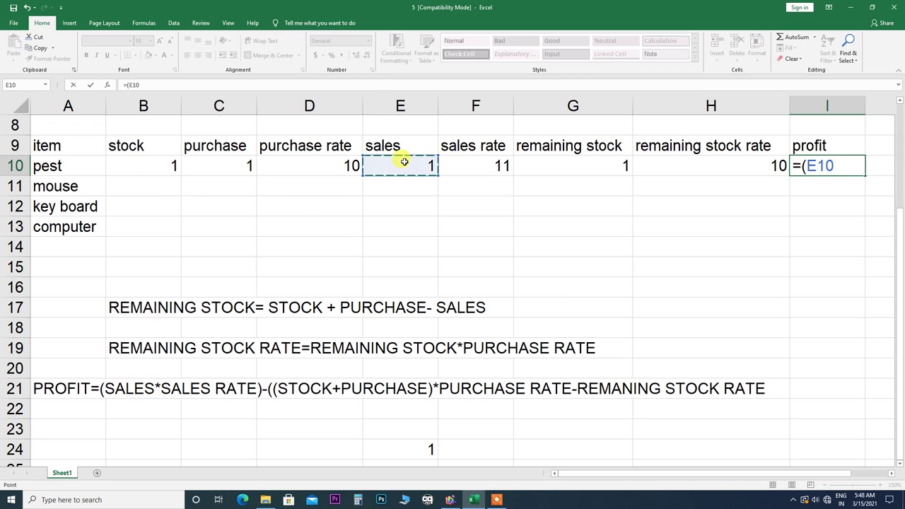
text(*)
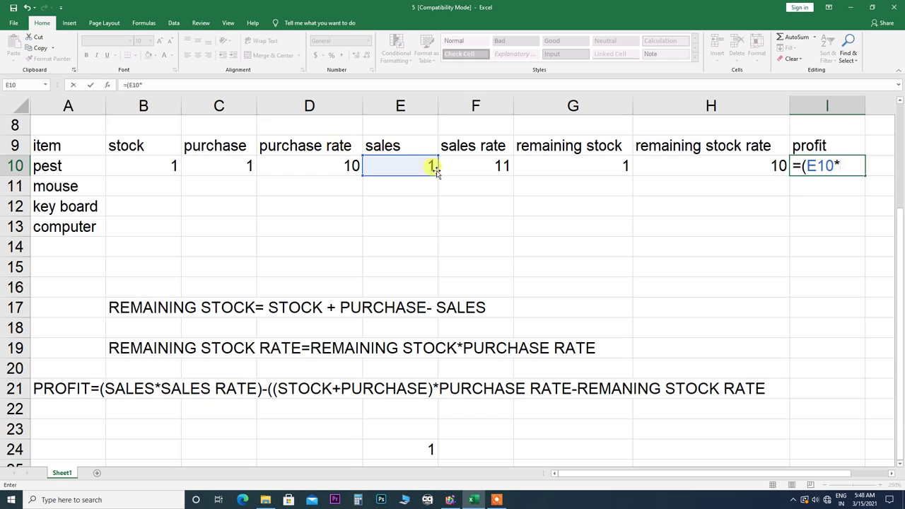
click(492, 167)
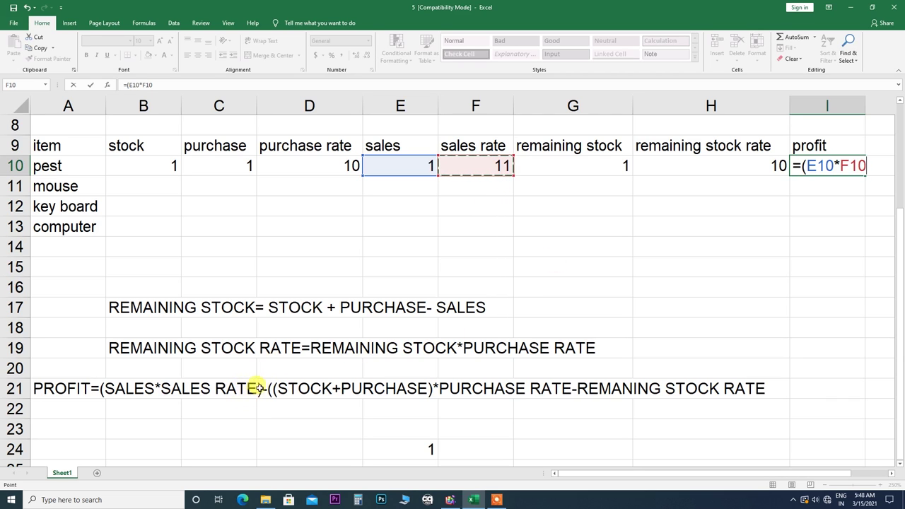
text()-(()
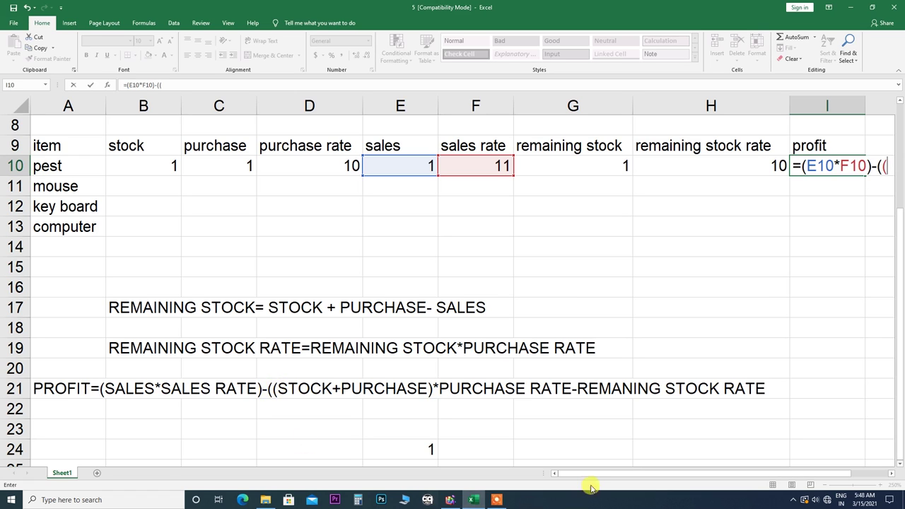
- Complete the pest item's profit formula in I10 as =(E10*F10)-((B10+C10)*D10-H10)
drag(597, 473, 651, 474)
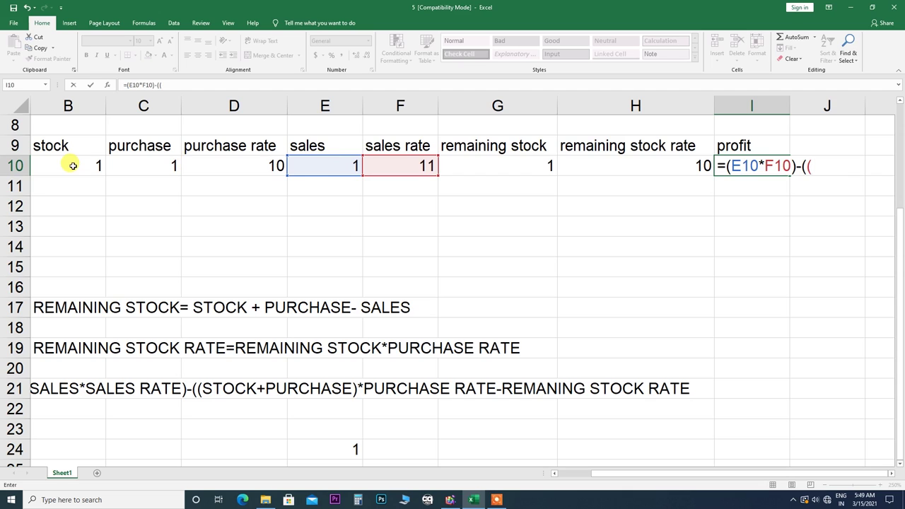
click(73, 165)
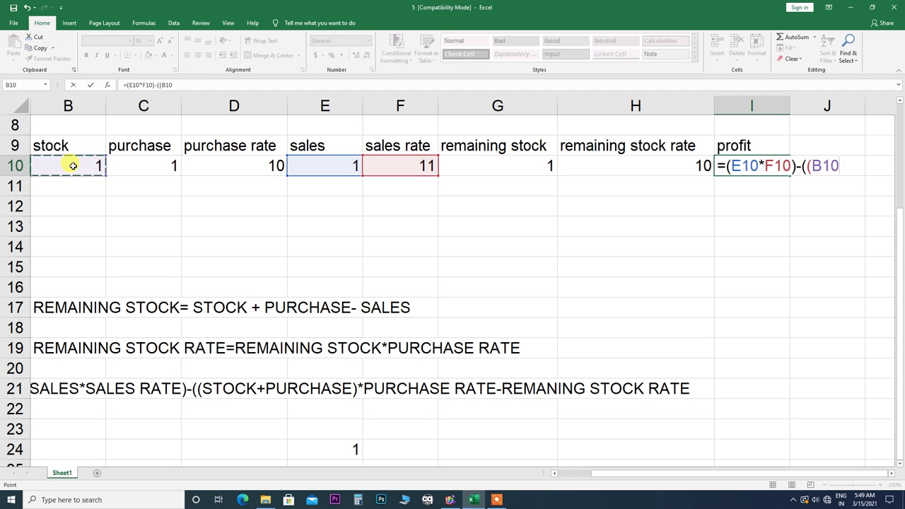
text(+)
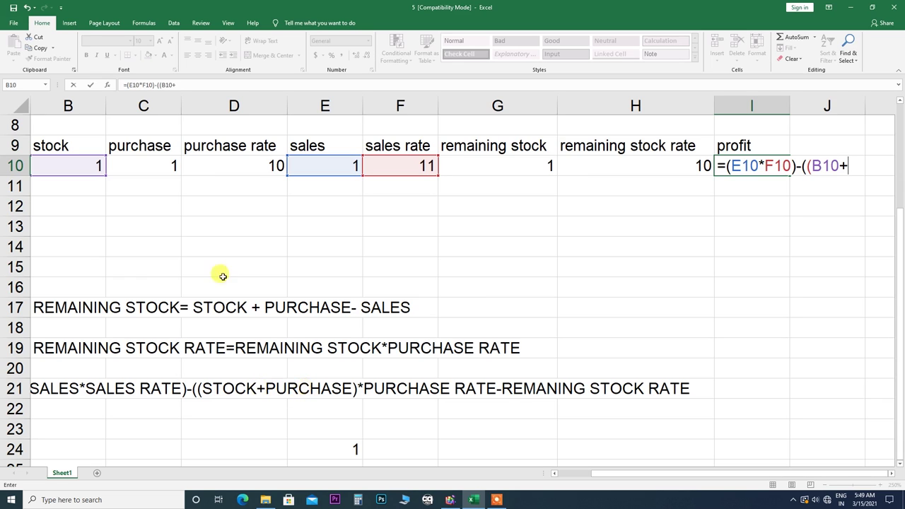
click(161, 166)
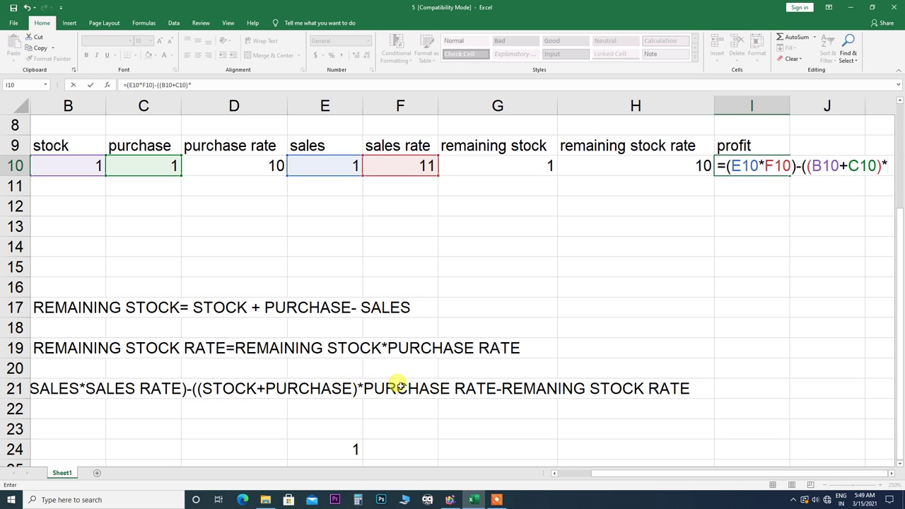
click(256, 166)
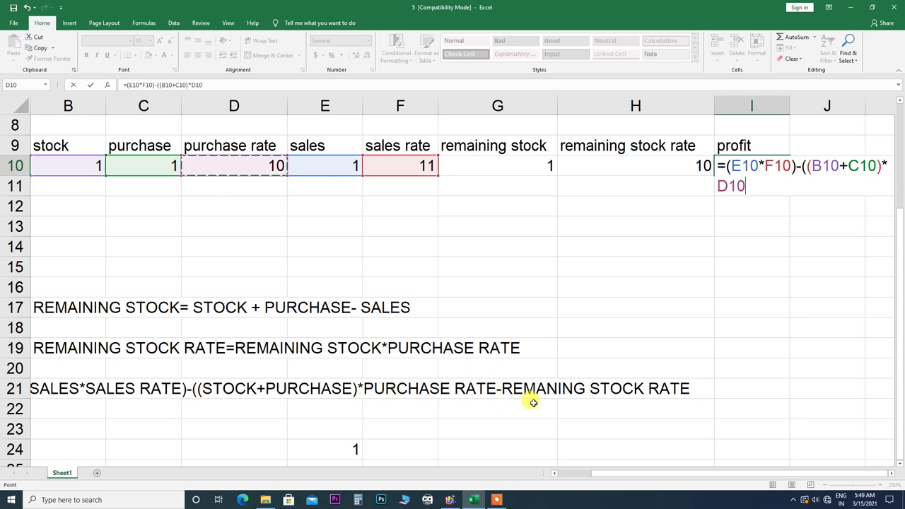
text(-)
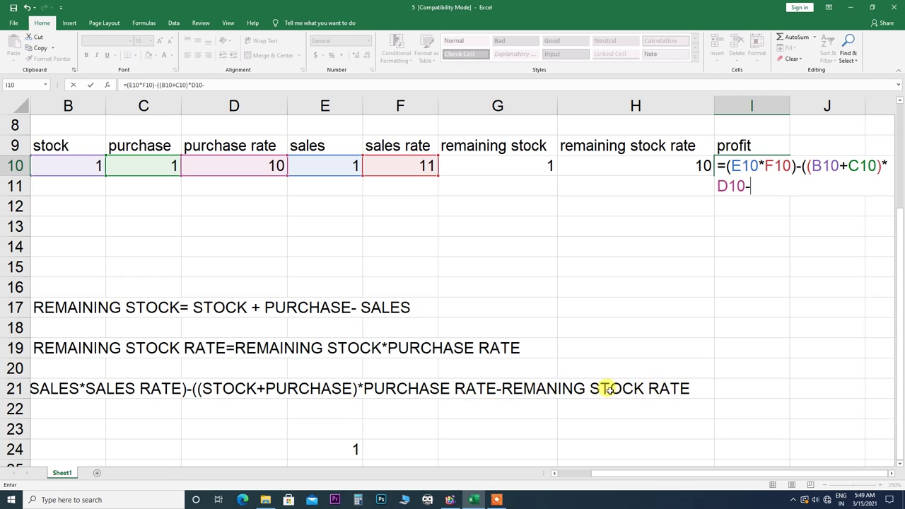
click(623, 159)
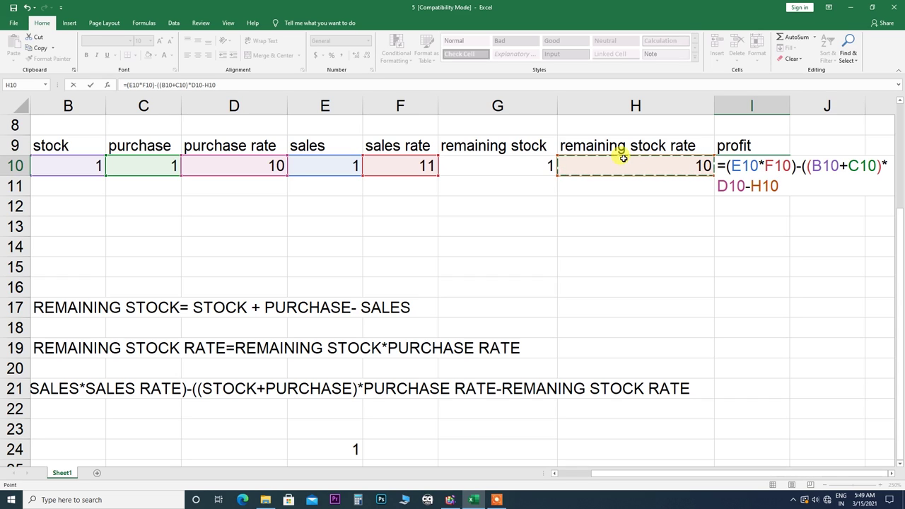
key(Return)
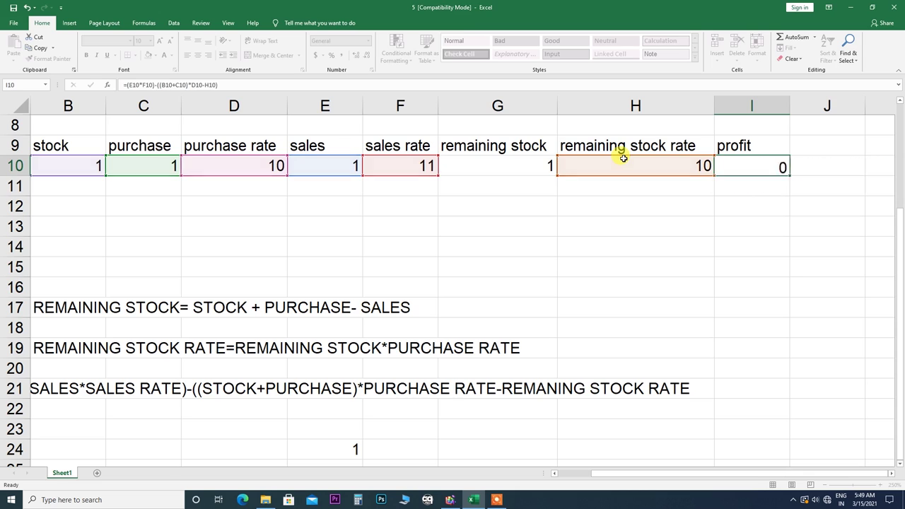
click(747, 162)
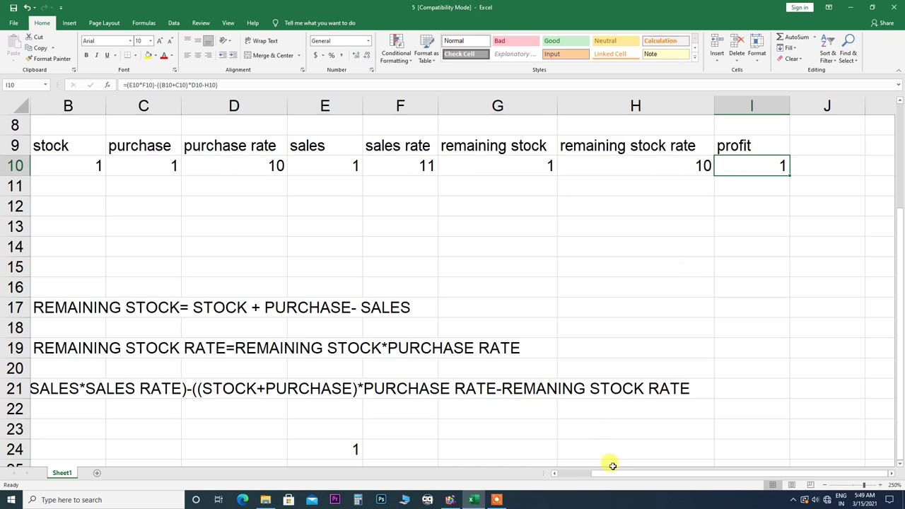
- Enter the mouse item's stock as 10, purchase as 10 and purchase rate as 100 in row 11
drag(613, 474, 579, 472)
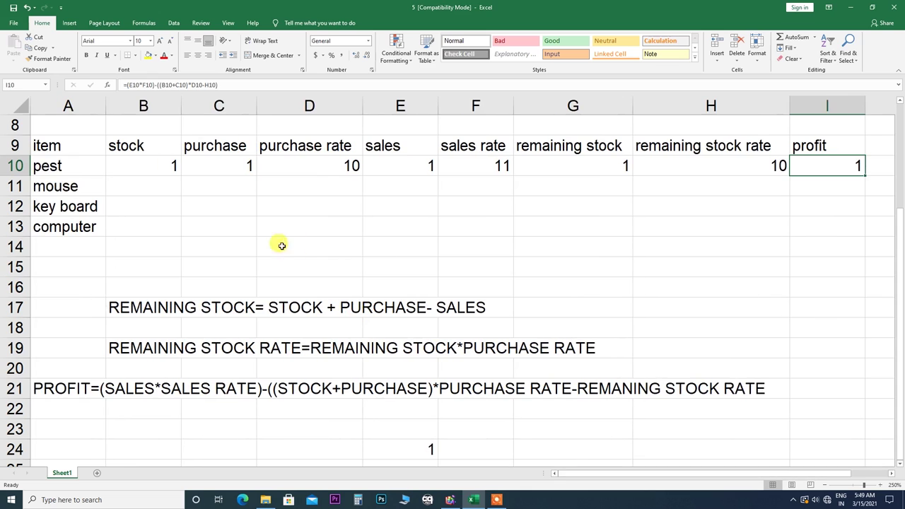
click(140, 190)
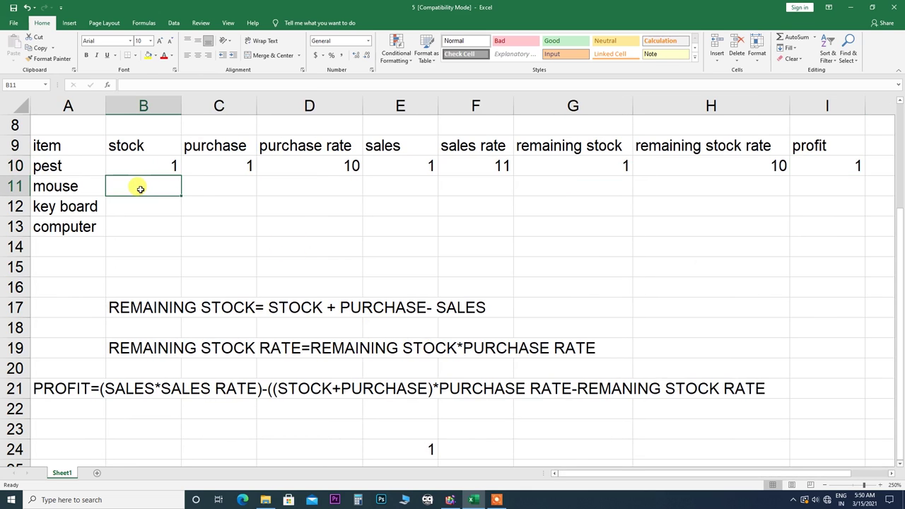
text(1)
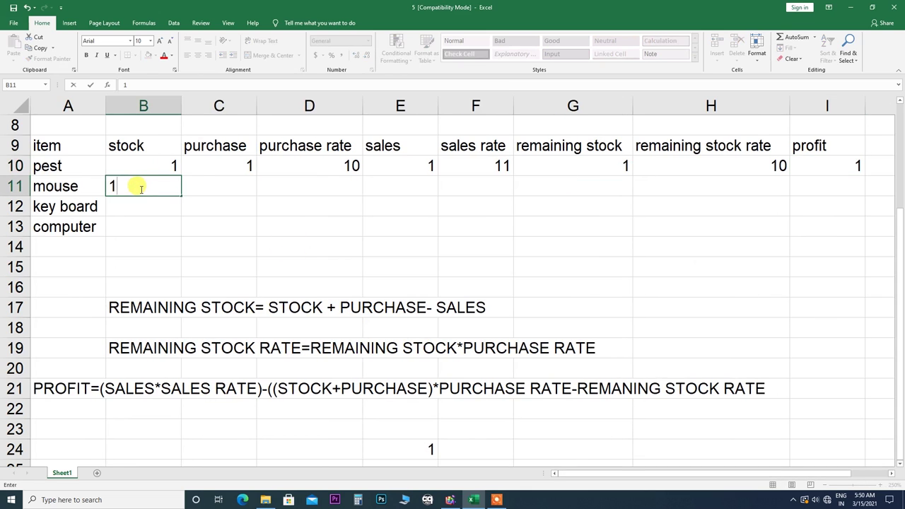
text(0)
click(201, 186)
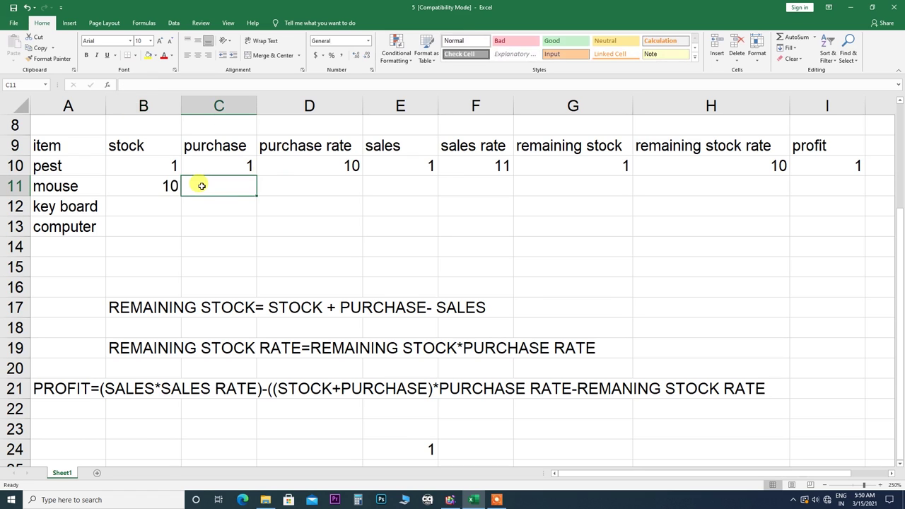
text(1)
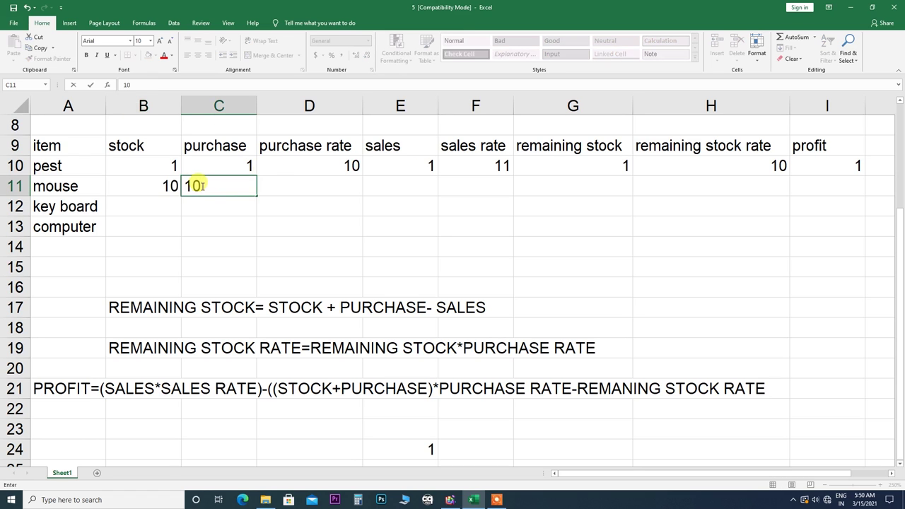
text(0)
click(322, 181)
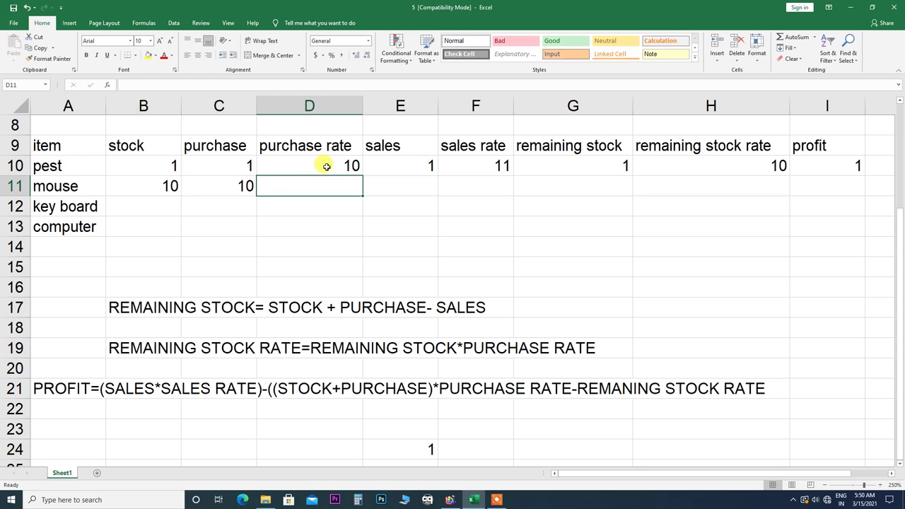
text(100)
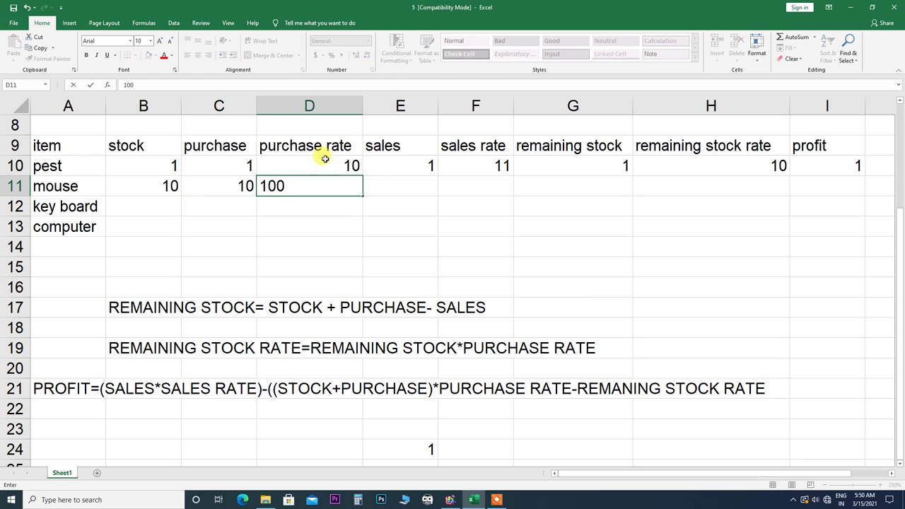
- Enter the mouse item's sales as 10 in E11 and its sales rate as 105 in F11
click(386, 178)
text(10)
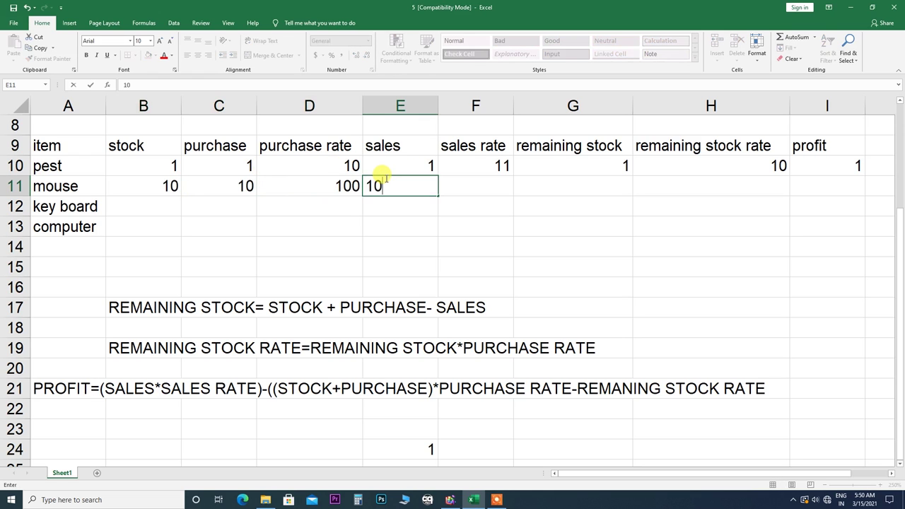
click(474, 182)
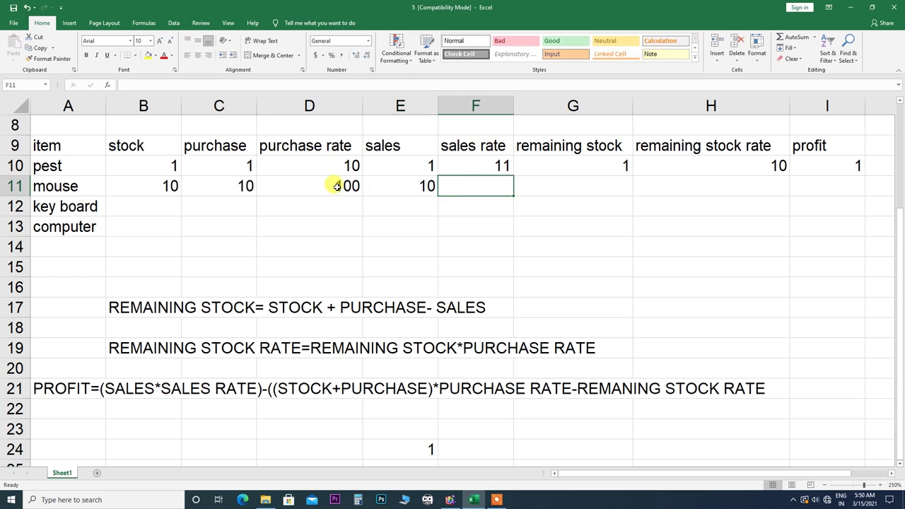
text(105)
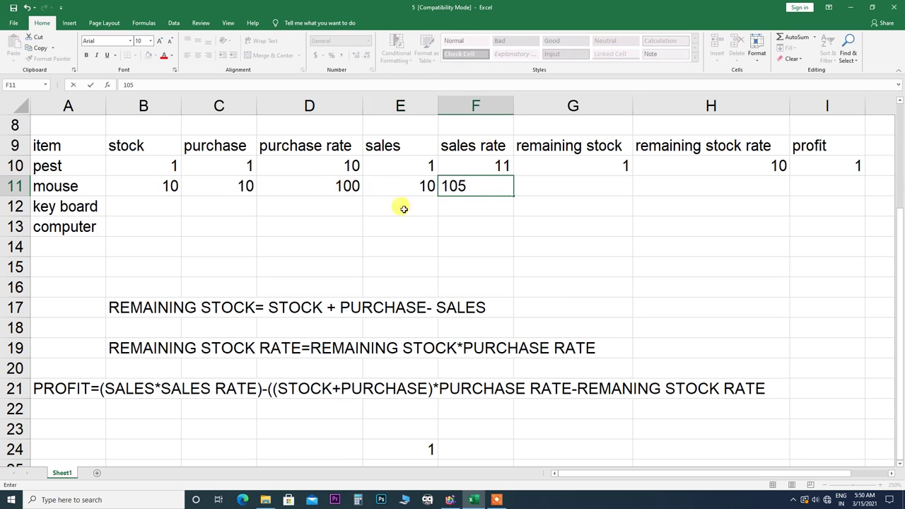
- Fill the remaining stock formula from G10 down to the mouse row in G11
click(566, 177)
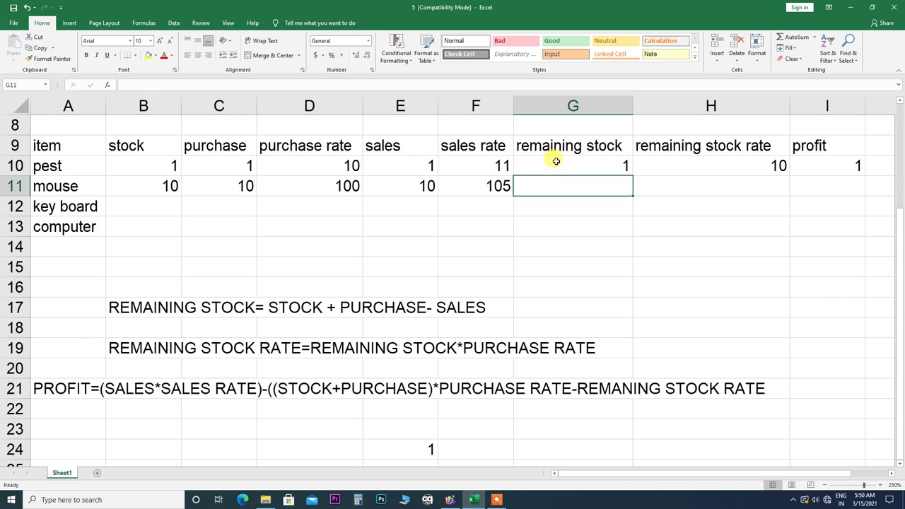
click(598, 162)
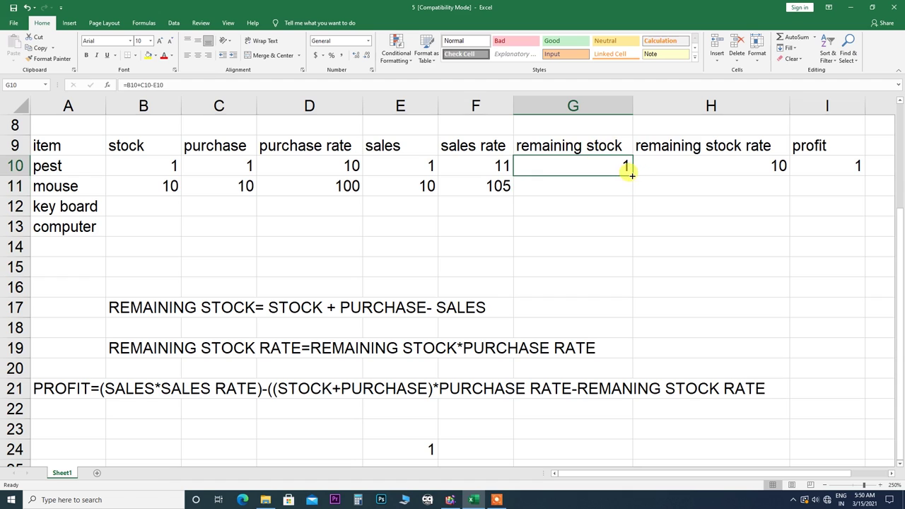
drag(633, 174, 601, 189)
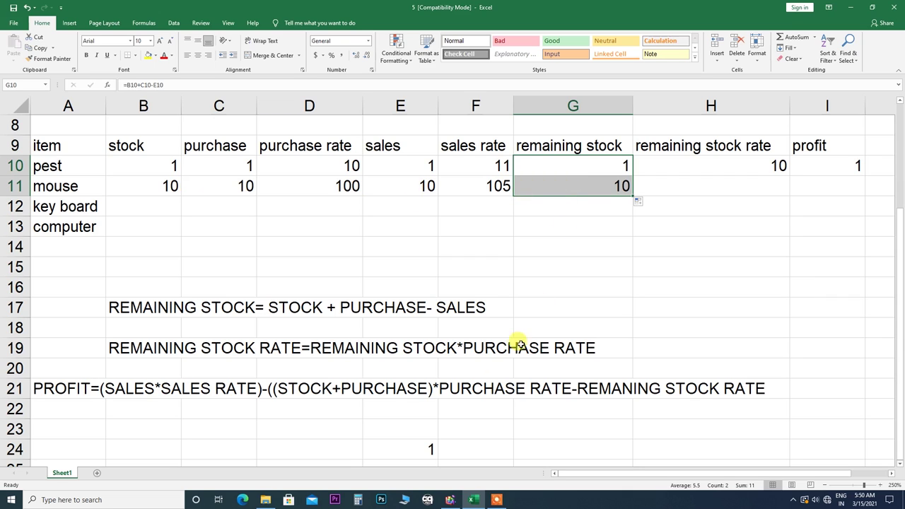
- Fill the remaining stock rate formula from H10 down to the mouse row in H11
drag(579, 476, 617, 476)
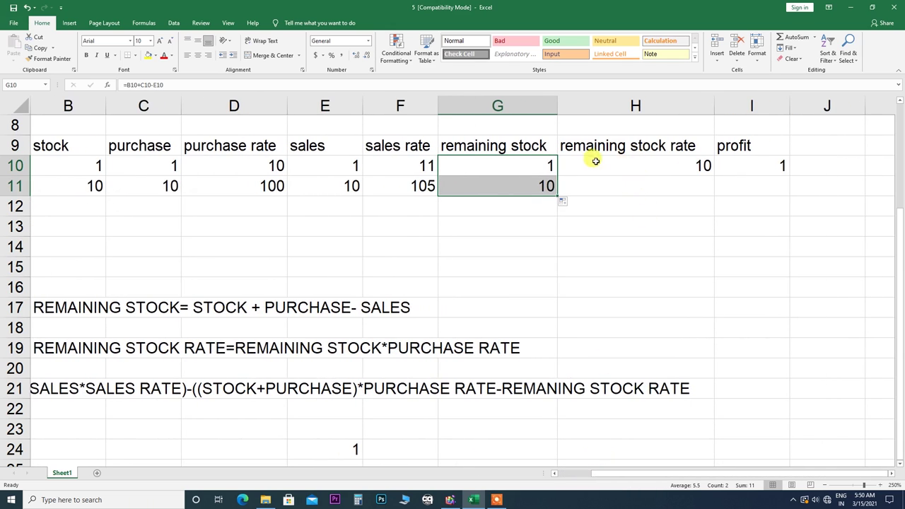
click(640, 162)
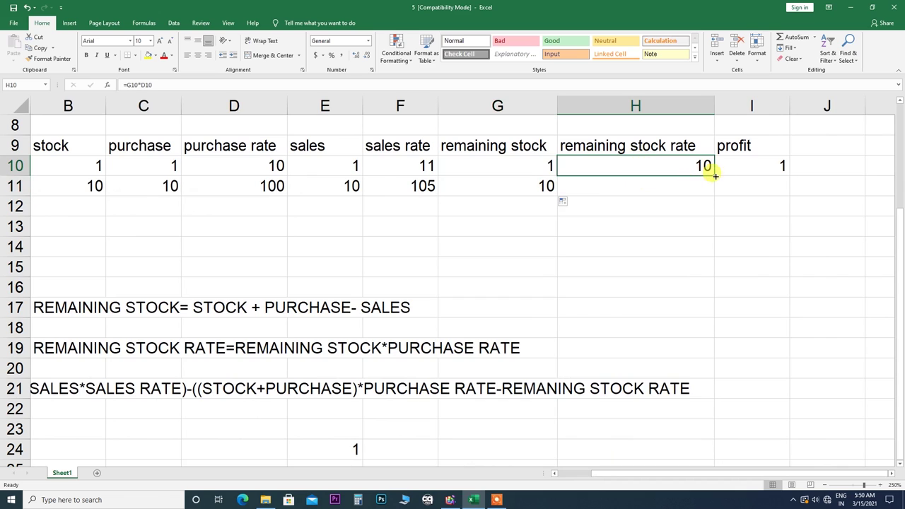
drag(715, 188, 713, 188)
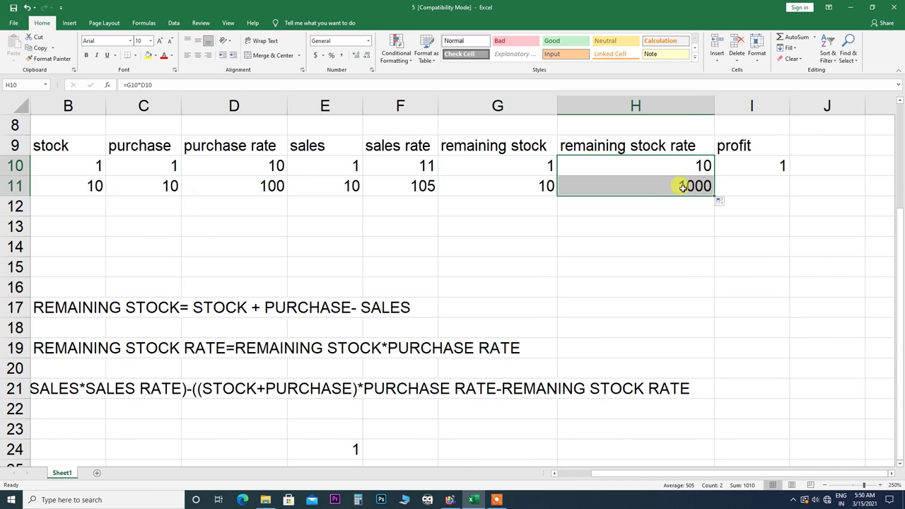
- Fill the profit formula from I10 down to the mouse row in I11
drag(633, 475, 372, 213)
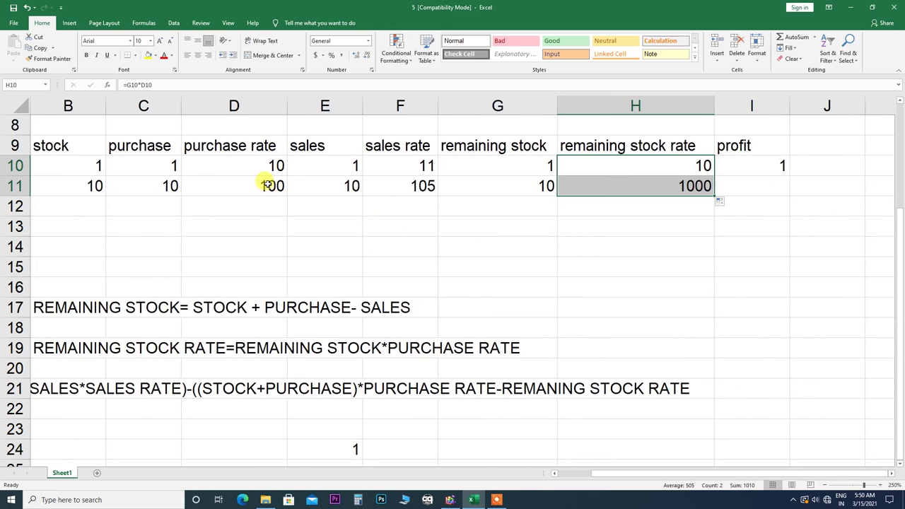
click(754, 168)
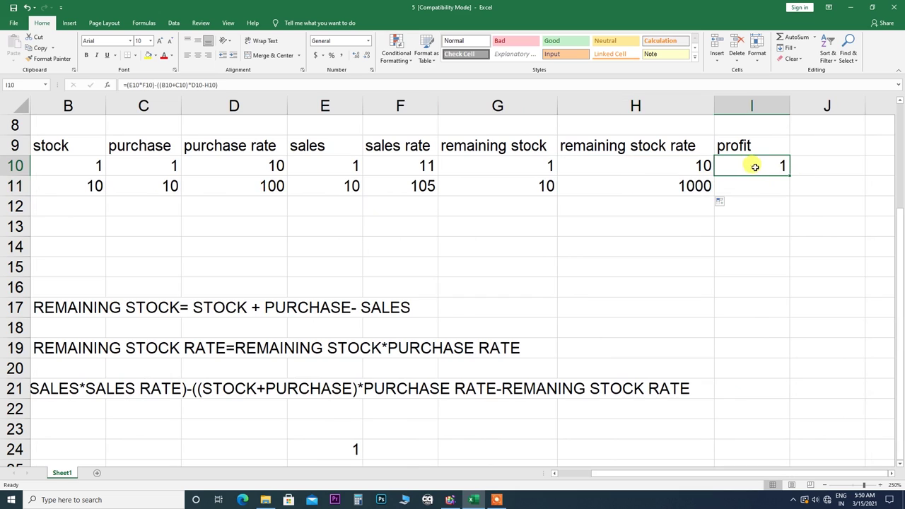
drag(788, 175, 776, 190)
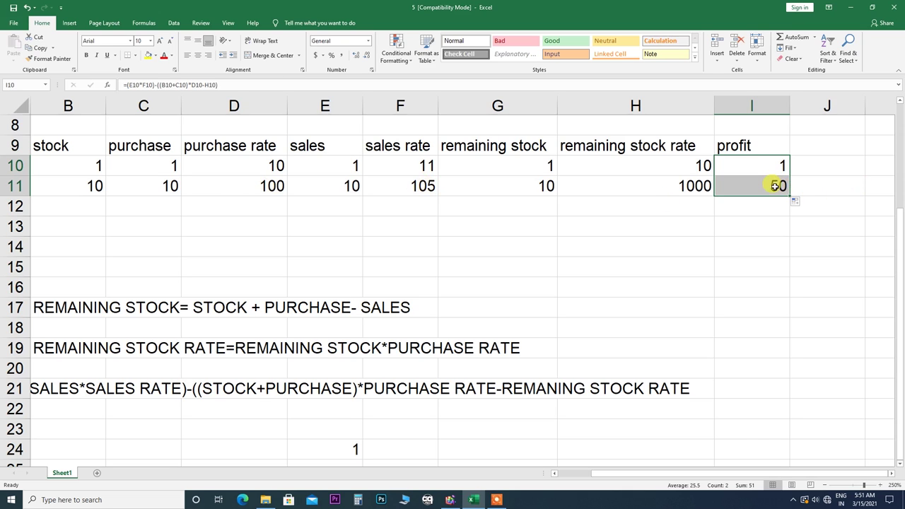
- Enter the key board item's stock as 5, purchase as 5 and purchase rate as 200 in row 12
drag(602, 477, 558, 471)
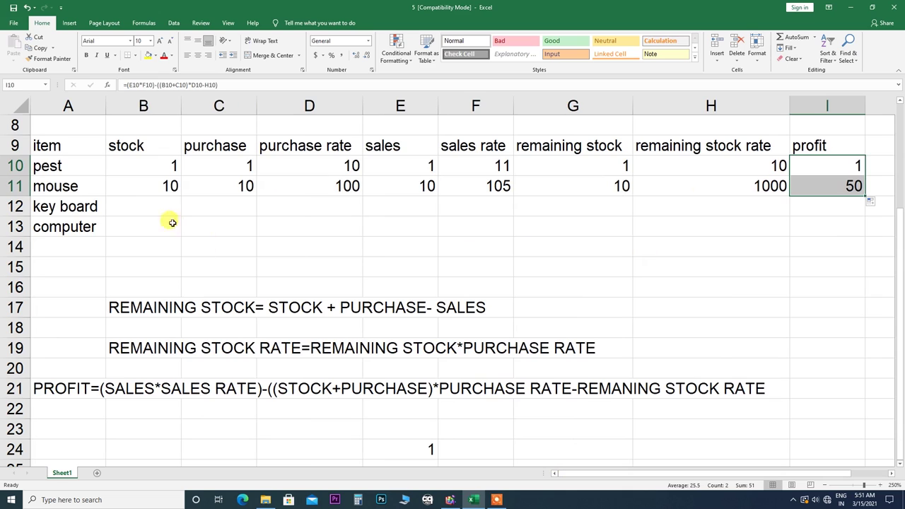
click(152, 208)
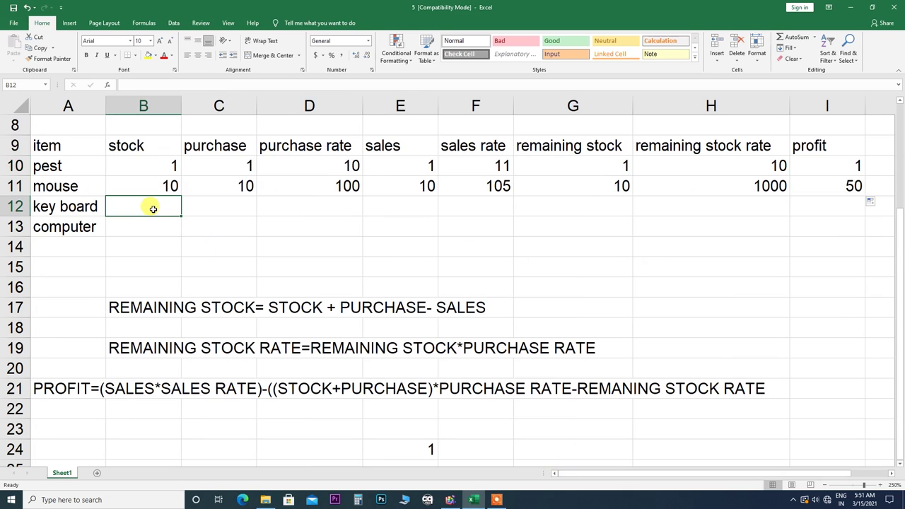
text(5)
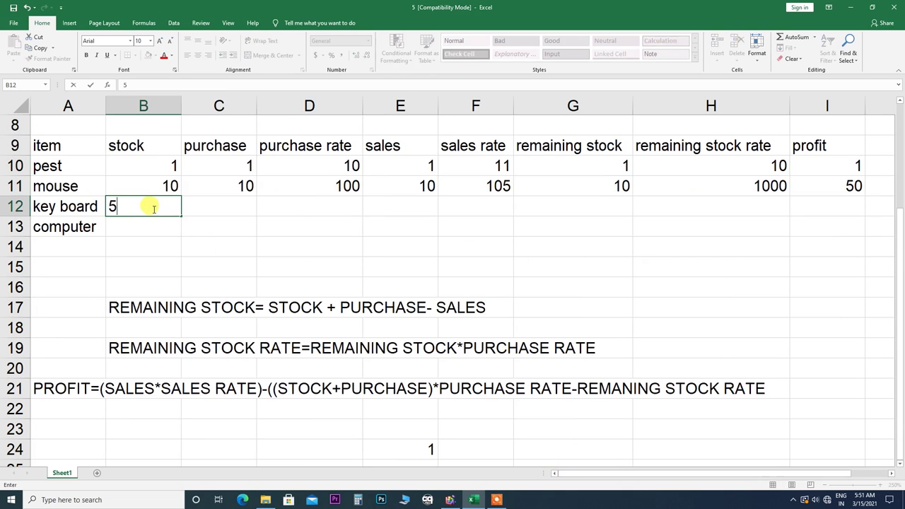
key(Tab)
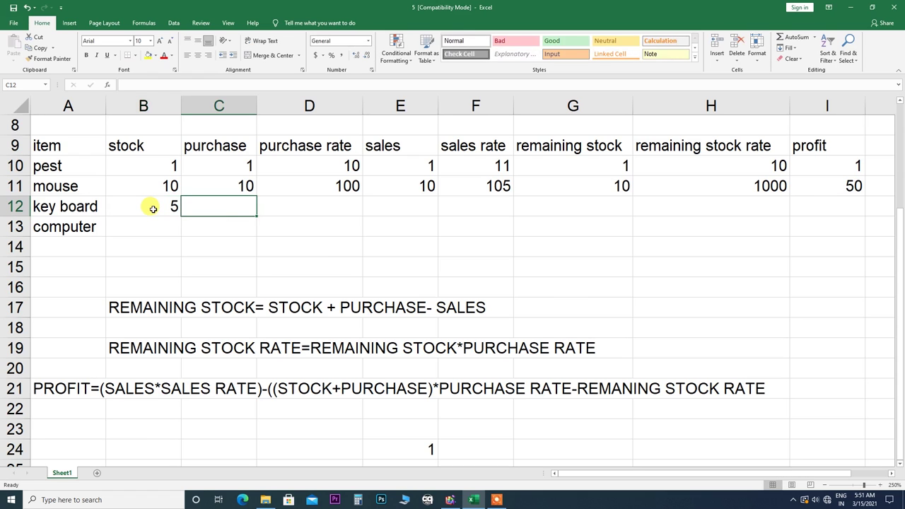
text(5)
key(Tab)
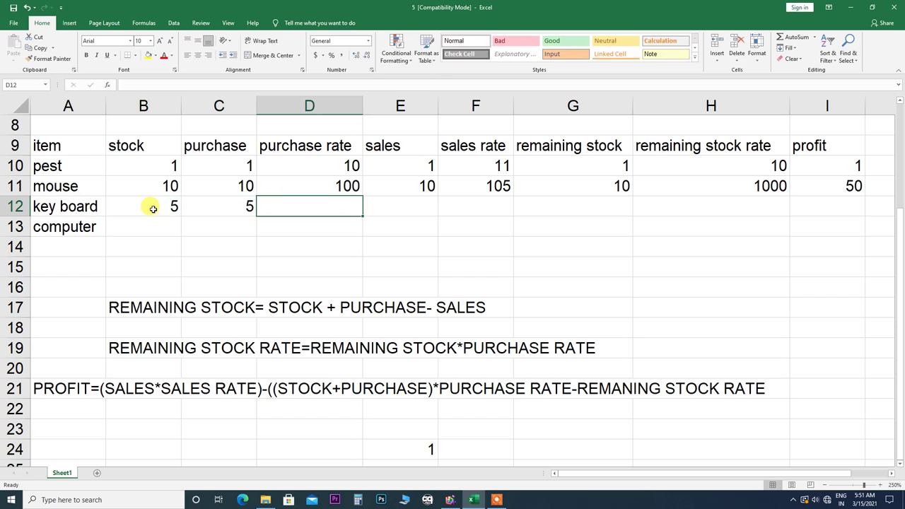
text(200)
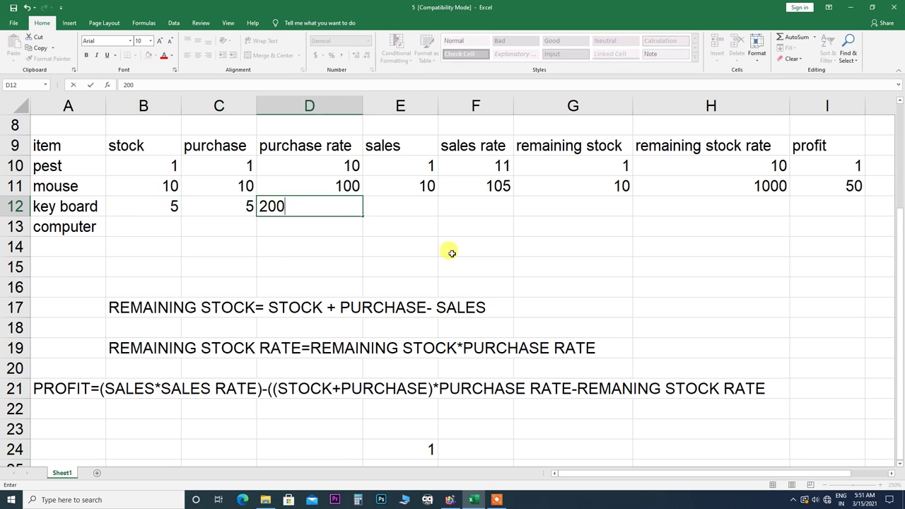
click(409, 206)
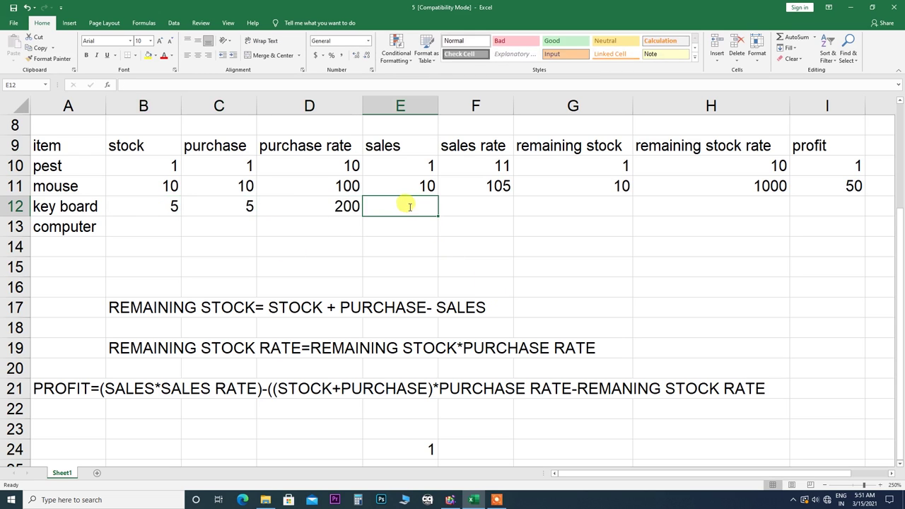
- Enter the key board item's sales as 5 and sales rate as 210 in row 12
text(5)
click(450, 206)
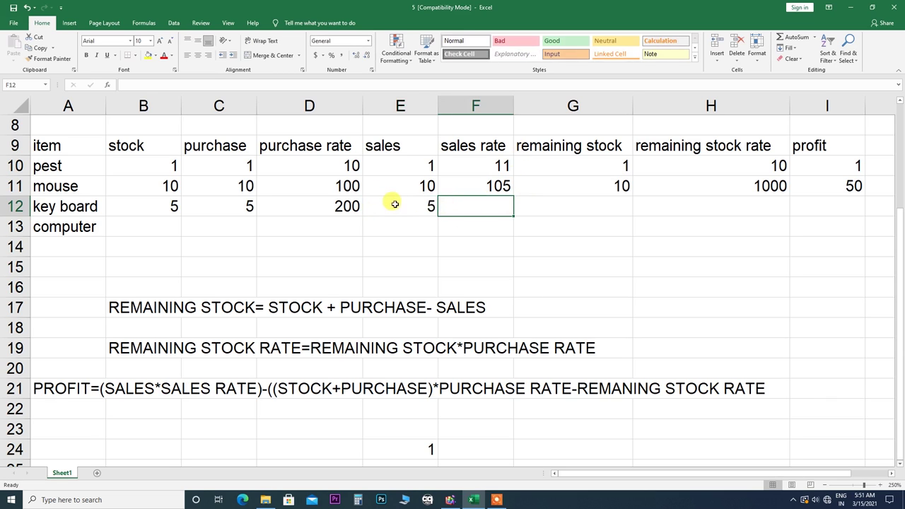
text(210)
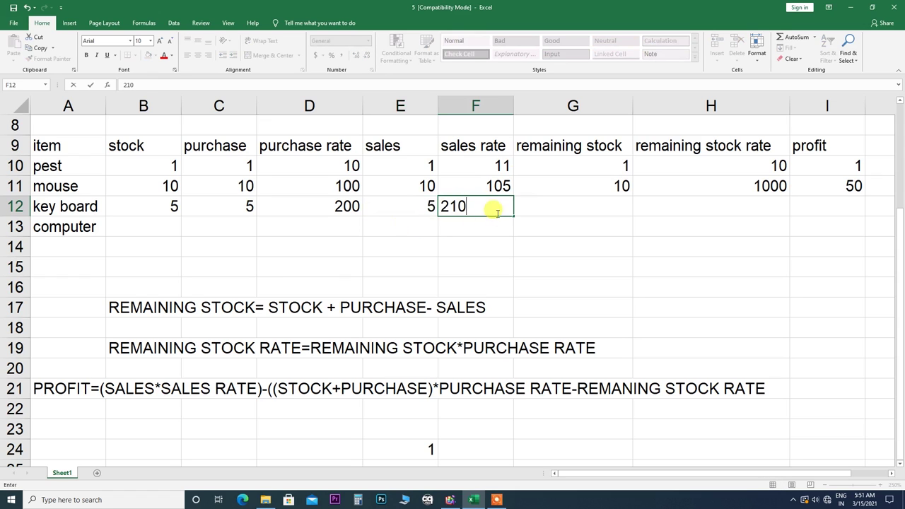
click(543, 202)
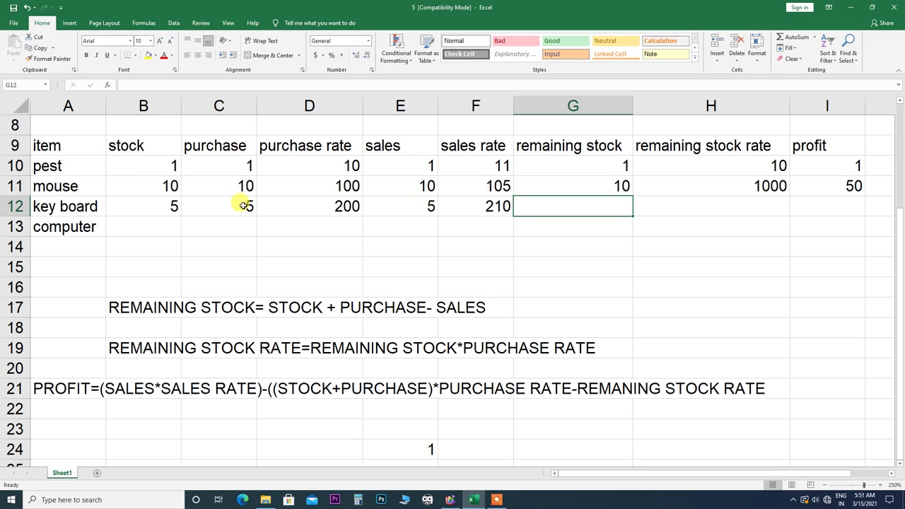
- Fill the remaining stock formula from G11 down to the key board row in G12
click(561, 185)
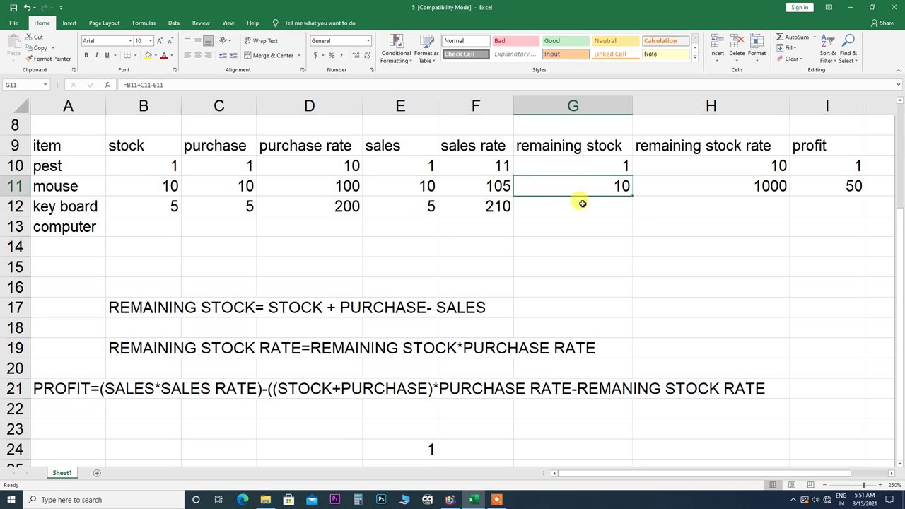
drag(634, 196, 636, 215)
click(667, 211)
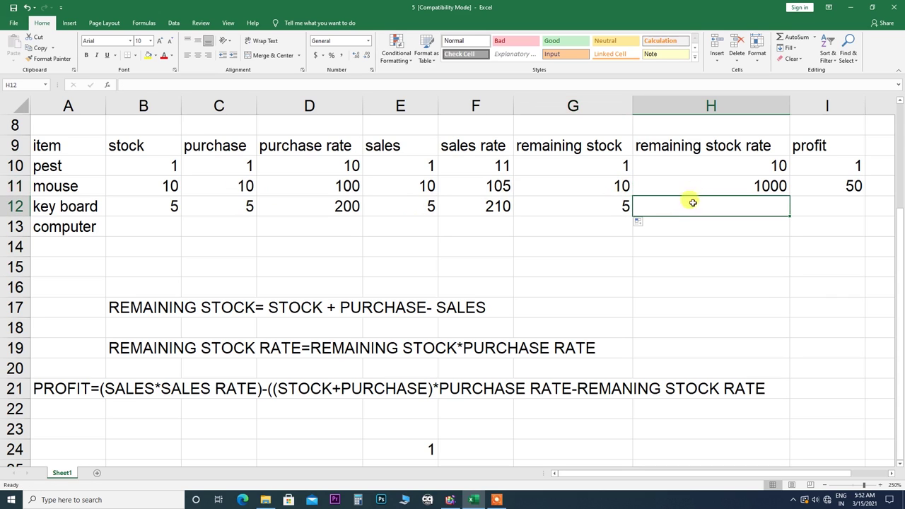
- Fill the remaining stock rate formula from H11 and the profit formula from I11 down to the key board row
click(737, 188)
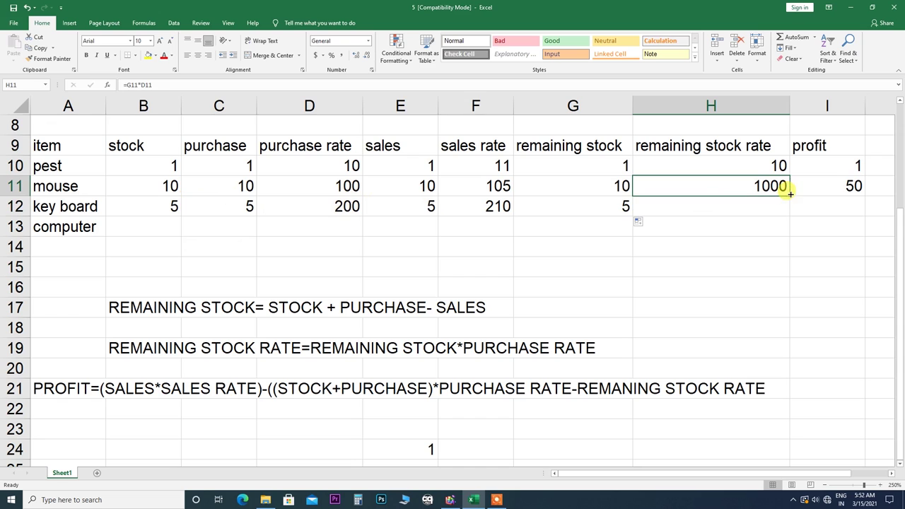
drag(790, 196, 759, 213)
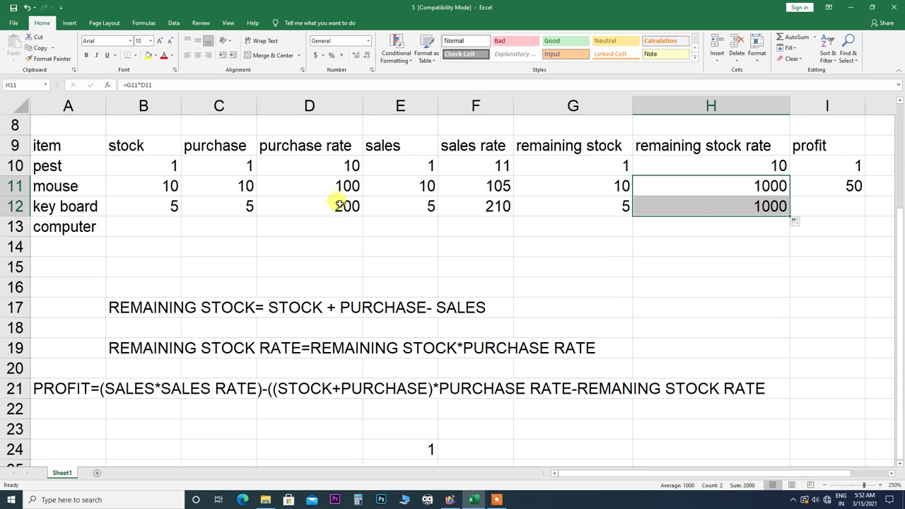
click(817, 187)
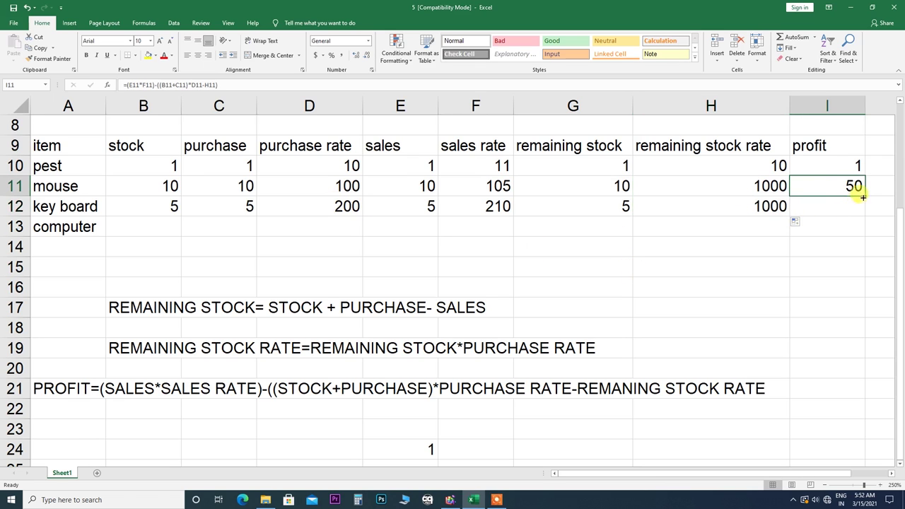
drag(864, 196, 852, 218)
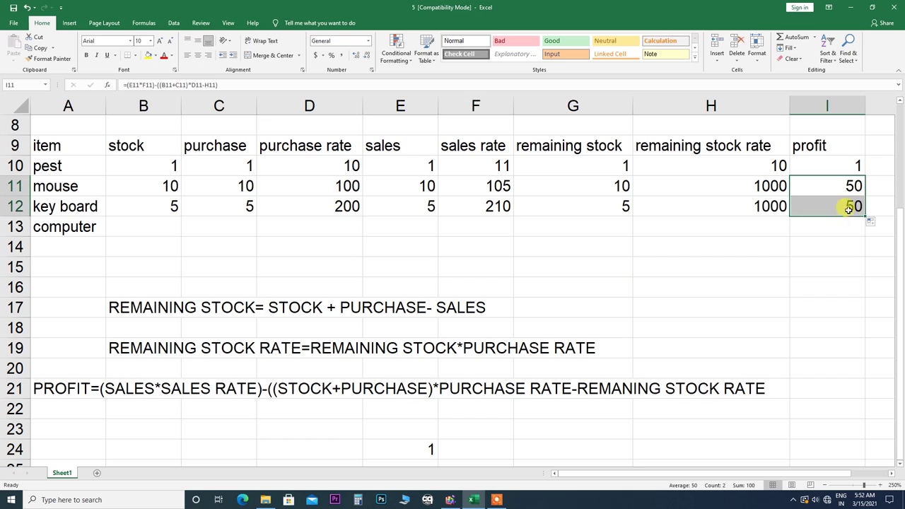